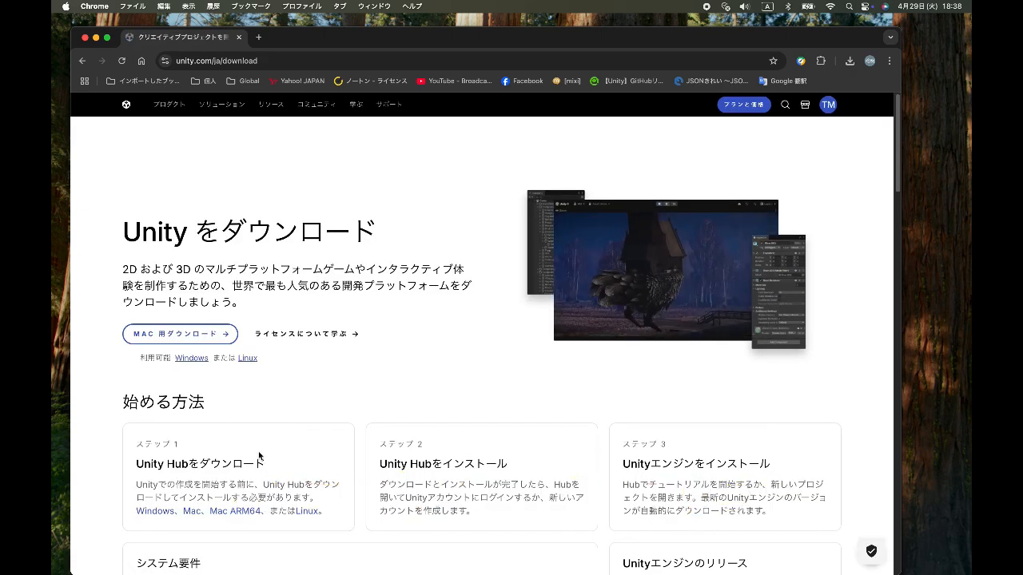
- Download the Unity Hub installer for Mac and accept the terms of service of UnityHubSetup-x64.dmg
{"action": "left_click", "coordinate": [193, 512]}
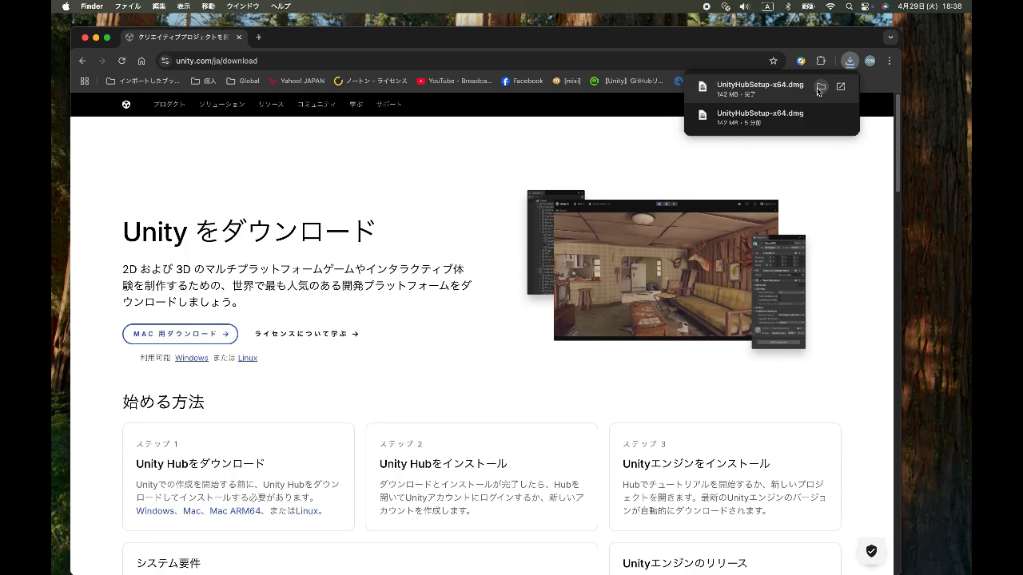
{"action": "left_click", "coordinate": [820, 87]}
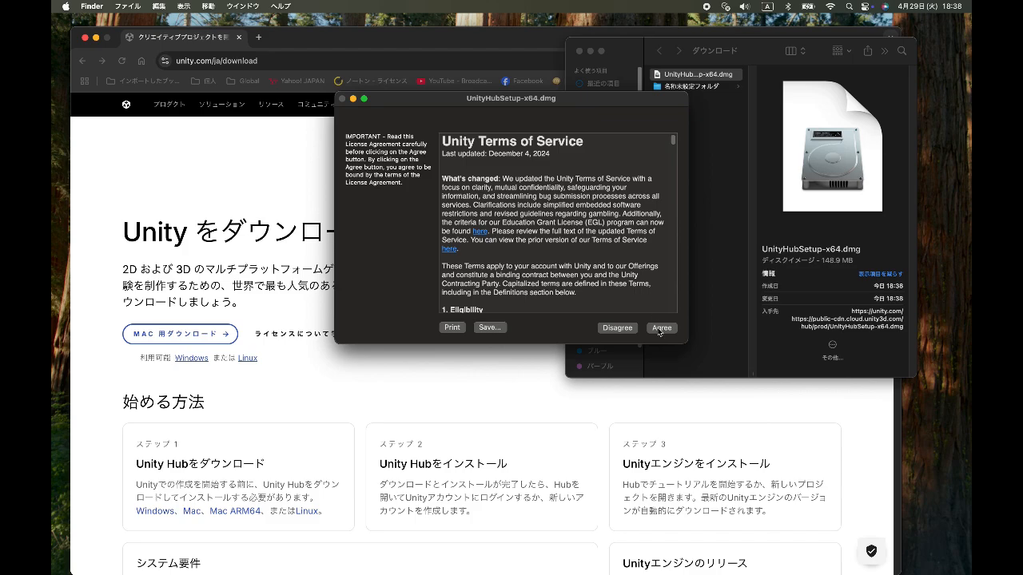
{"action": "left_click", "coordinate": [661, 328]}
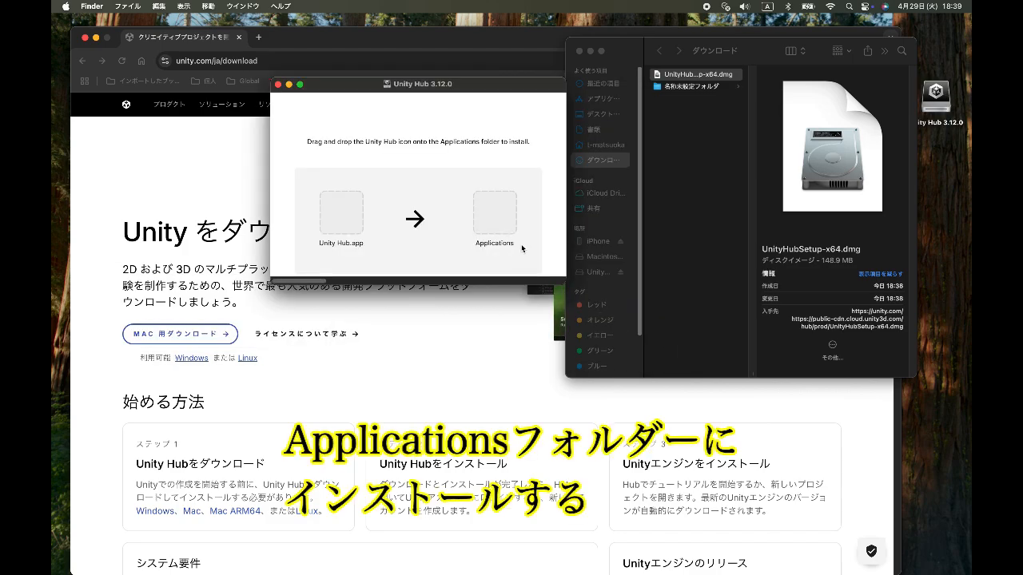
- Open the Applications folder from the mounted Unity Hub 3.12.0 image and install Unity Hub.app into it
{"action": "double_click", "coordinate": [495, 213]}
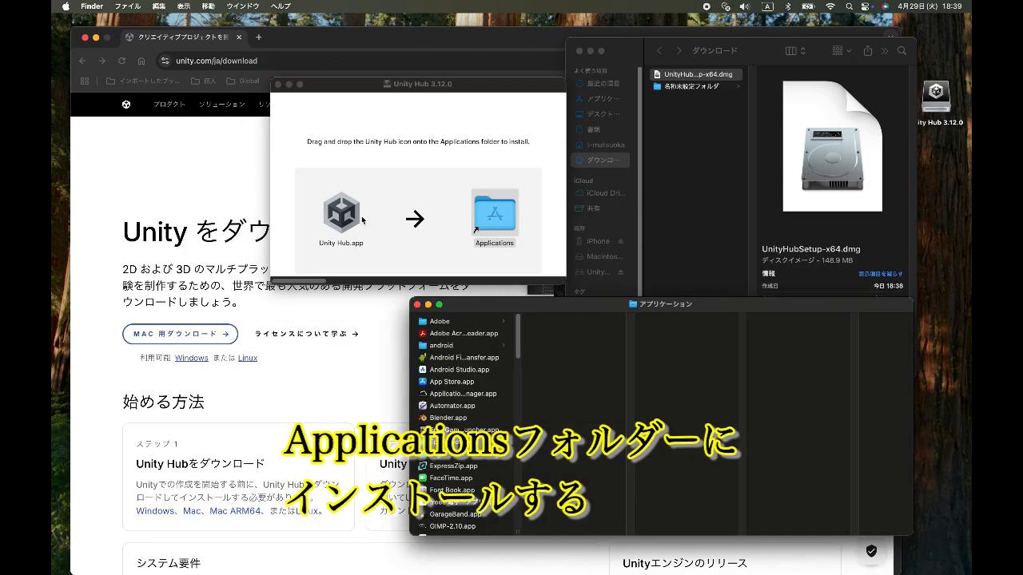
{"action": "left_click_drag", "start_coordinate": [363, 220], "coordinate": [494, 214]}
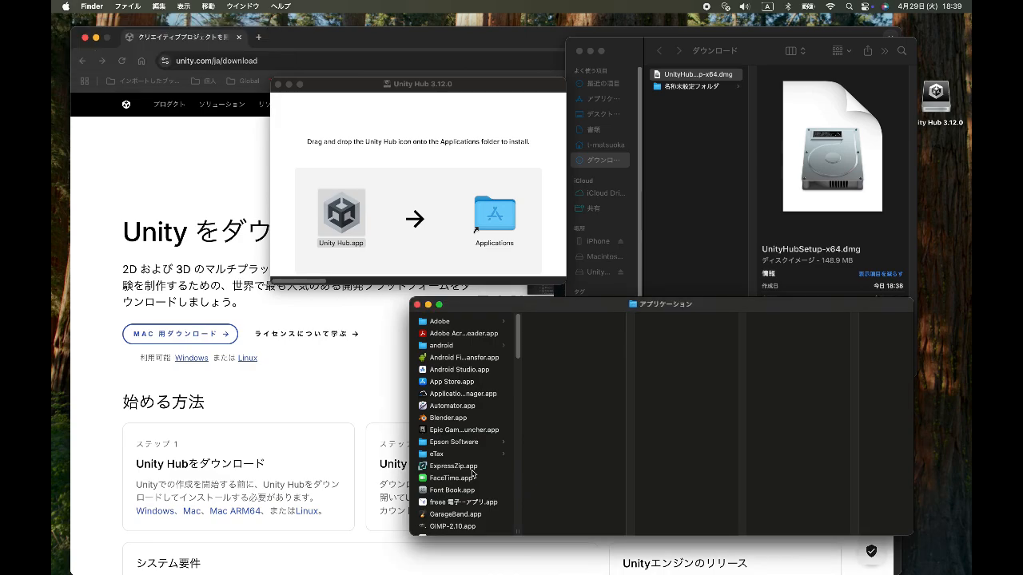
- Find Unity Hub.app in the Applications folder and launch it
{"action": "left_click", "coordinate": [473, 470]}
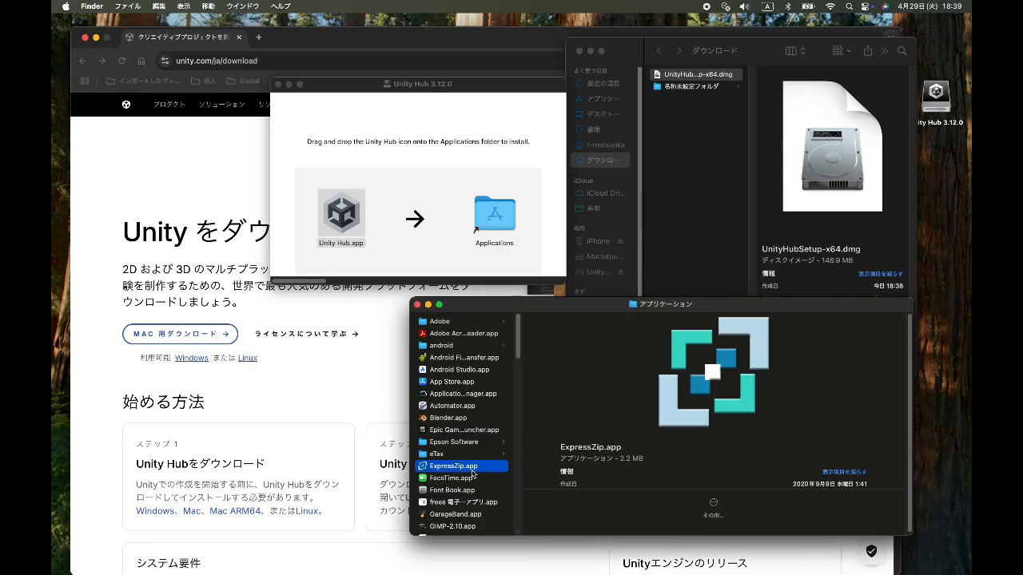
{"action": "key", "text": "u"}
{"action": "scroll", "coordinate": [469, 466], "scroll_direction": "down", "scroll_amount": 2}
{"action": "left_click", "coordinate": [452, 462]}
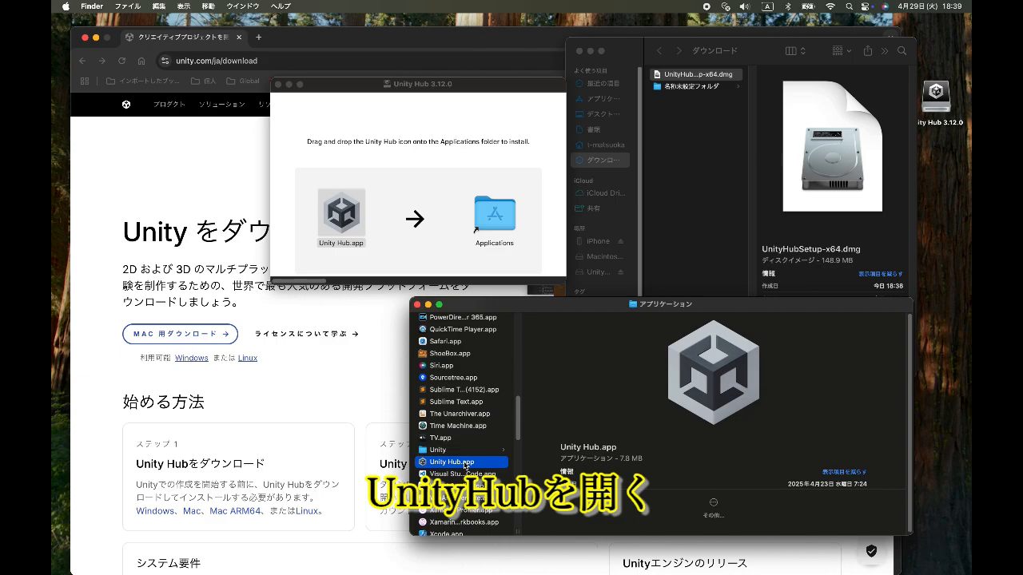
{"action": "double_click", "coordinate": [467, 464]}
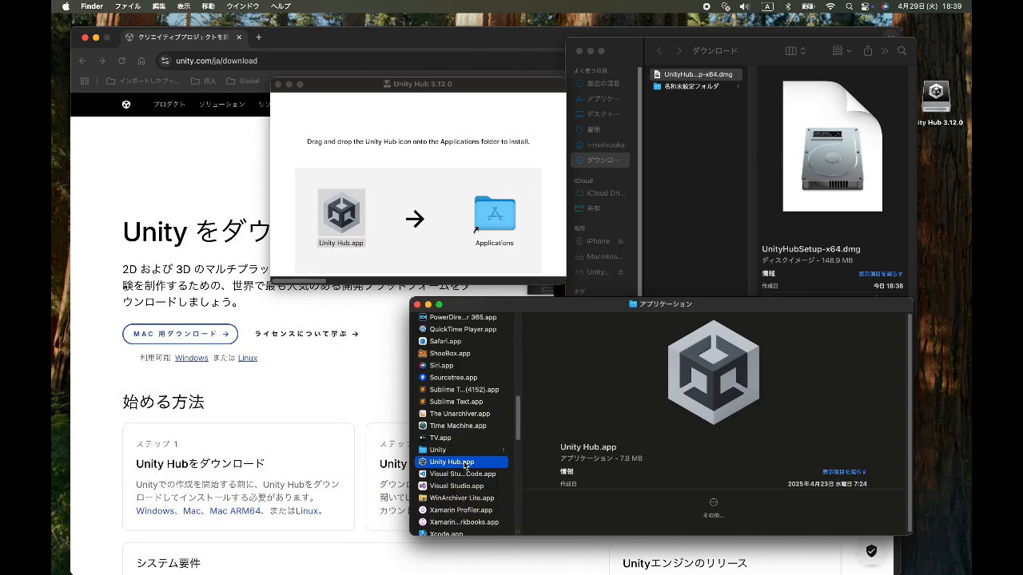
{"action": "left_click", "coordinate": [542, 258]}
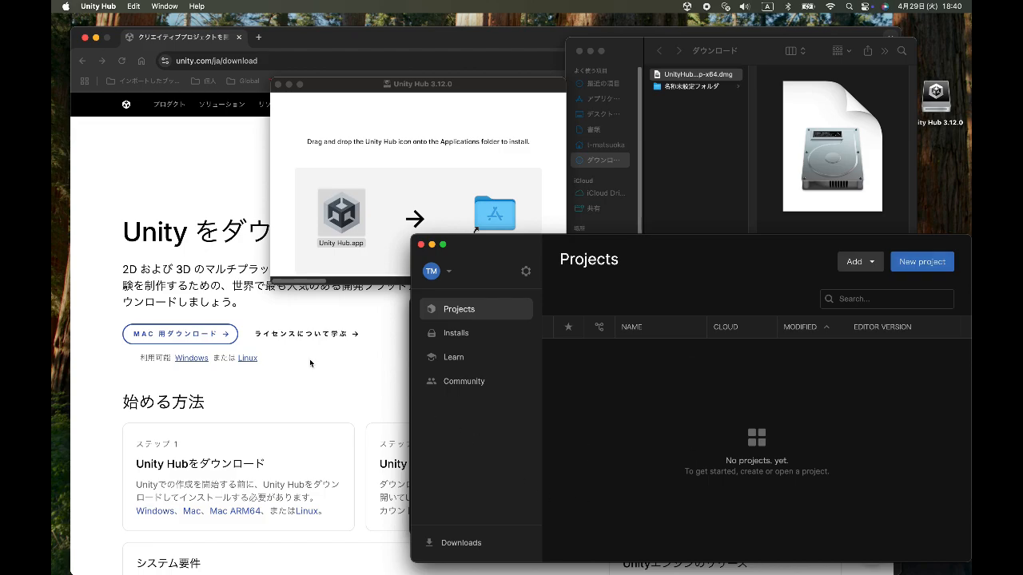
- Return to the web search in Chrome, search for "Unity アーカイブ" and open the Unity download archive
{"action": "left_click", "coordinate": [82, 62]}
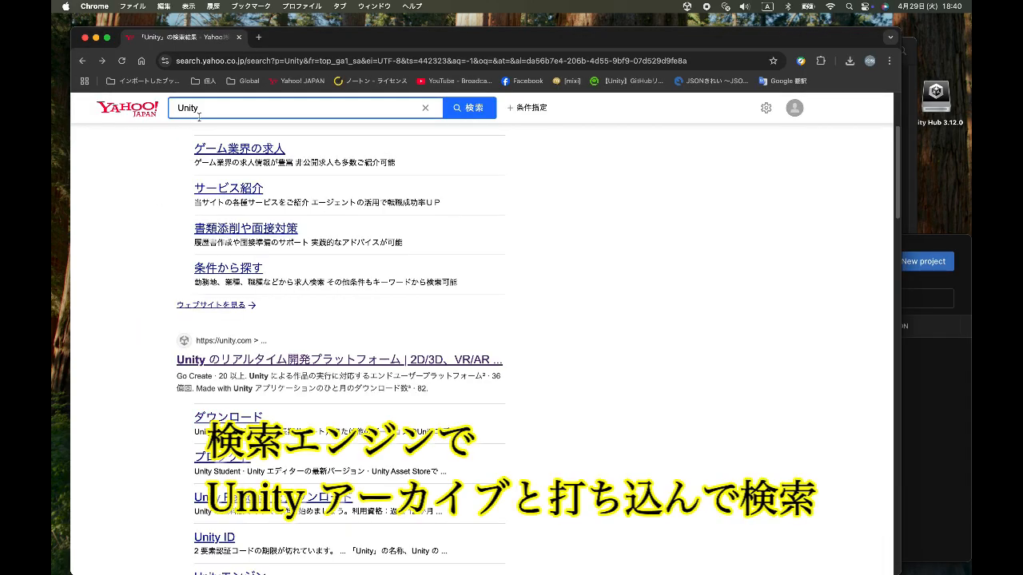
{"action": "type", "text": "アーカイb"}
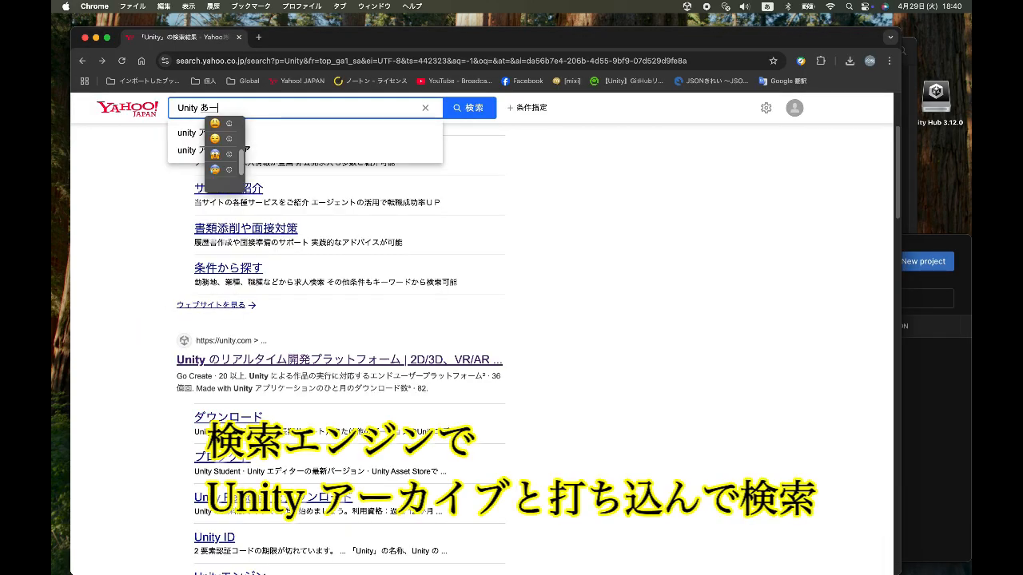
{"action": "type", "text": "u"}
{"action": "key", "text": "Return"}
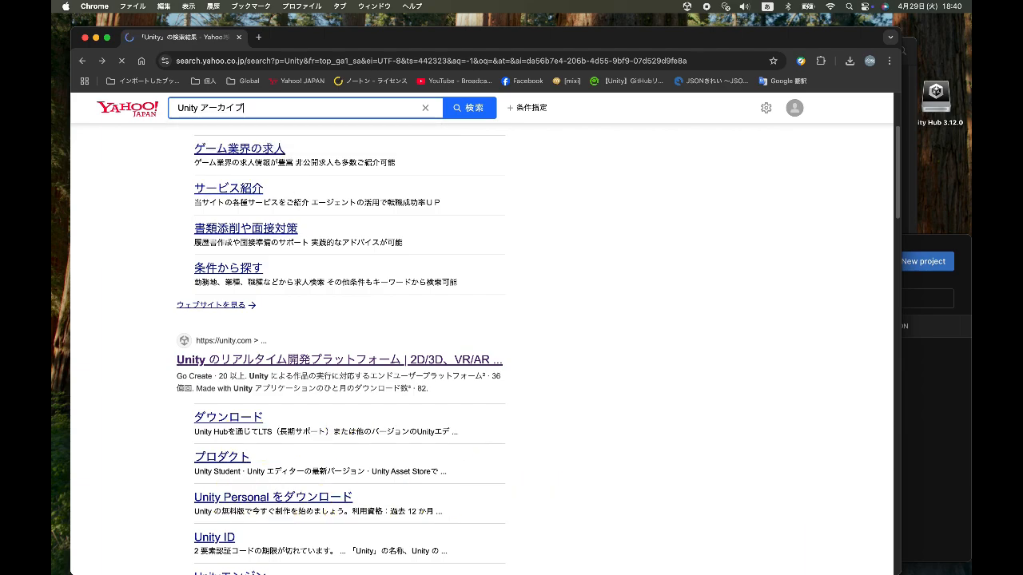
{"action": "left_click", "coordinate": [249, 224]}
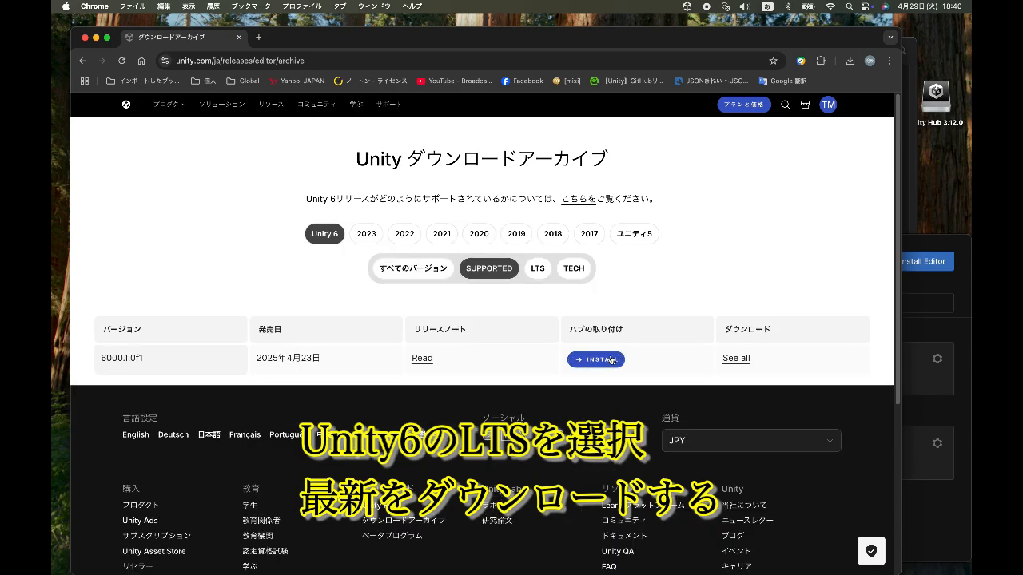
- Filter the Unity 6 releases to LTS and send the installation of version 6000.0.47f1 to Unity Hub
{"action": "left_click", "coordinate": [538, 269]}
{"action": "left_click", "coordinate": [584, 361]}
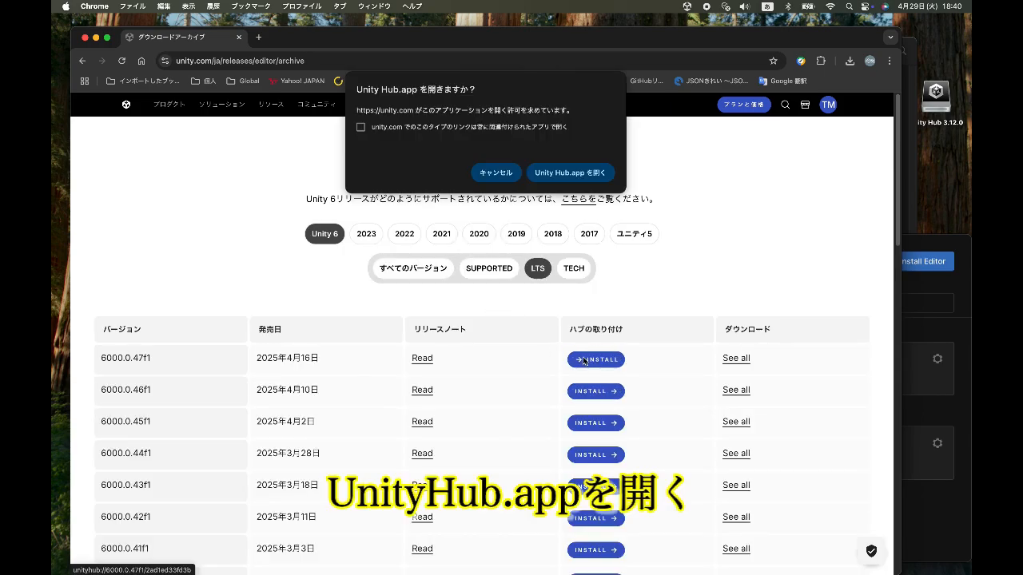
{"action": "left_click", "coordinate": [575, 175]}
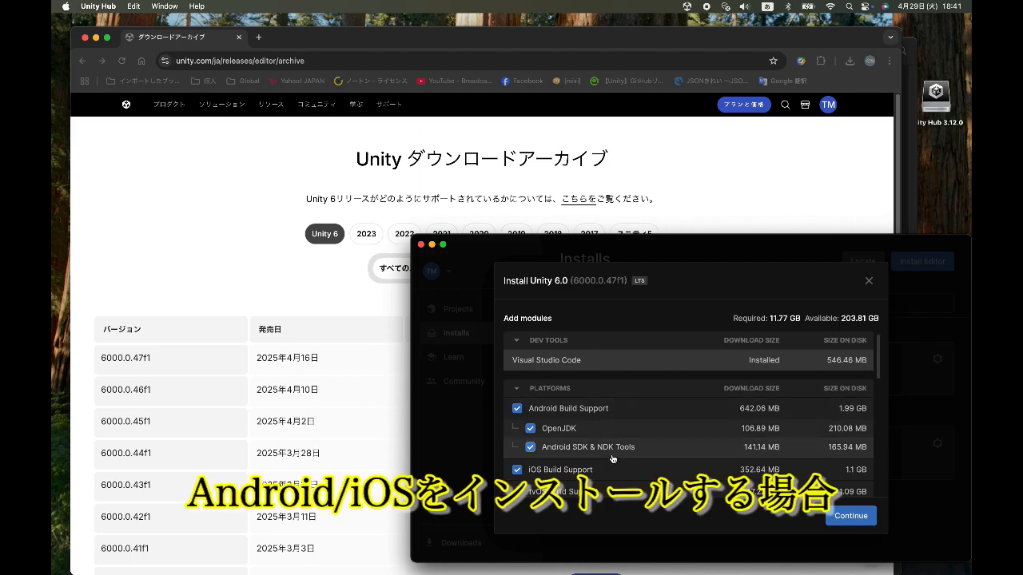
- Install Unity 6000.0.47f1 with Android and iOS Build Support, OpenJDK and Android SDK & NDK Tools, accepting the Android license terms
{"action": "scroll", "coordinate": [607, 474], "scroll_direction": "down", "scroll_amount": 15}
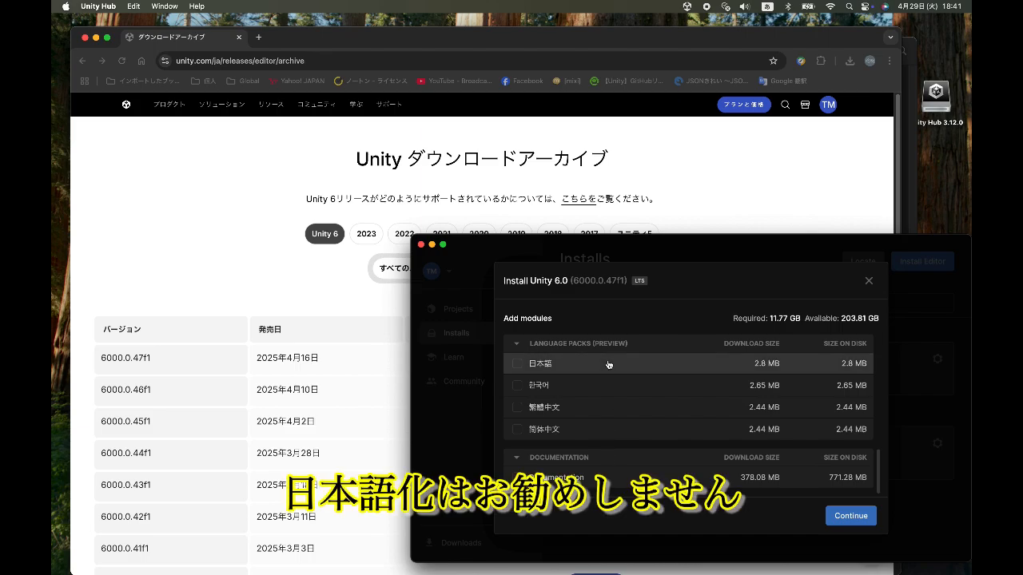
{"action": "scroll", "coordinate": [607, 366], "scroll_direction": "up", "scroll_amount": 10}
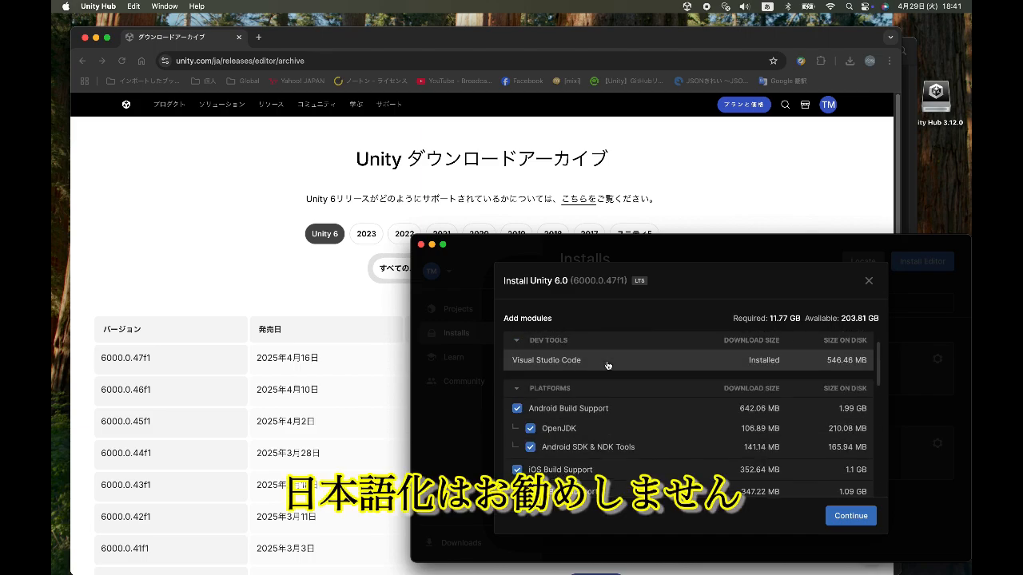
{"action": "left_click", "coordinate": [837, 517]}
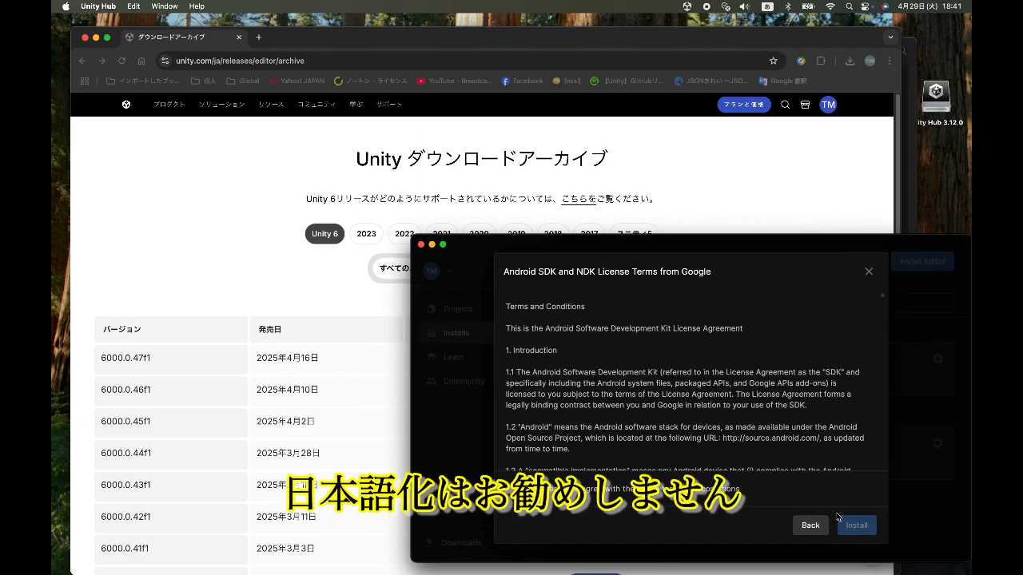
{"action": "left_click", "coordinate": [569, 489]}
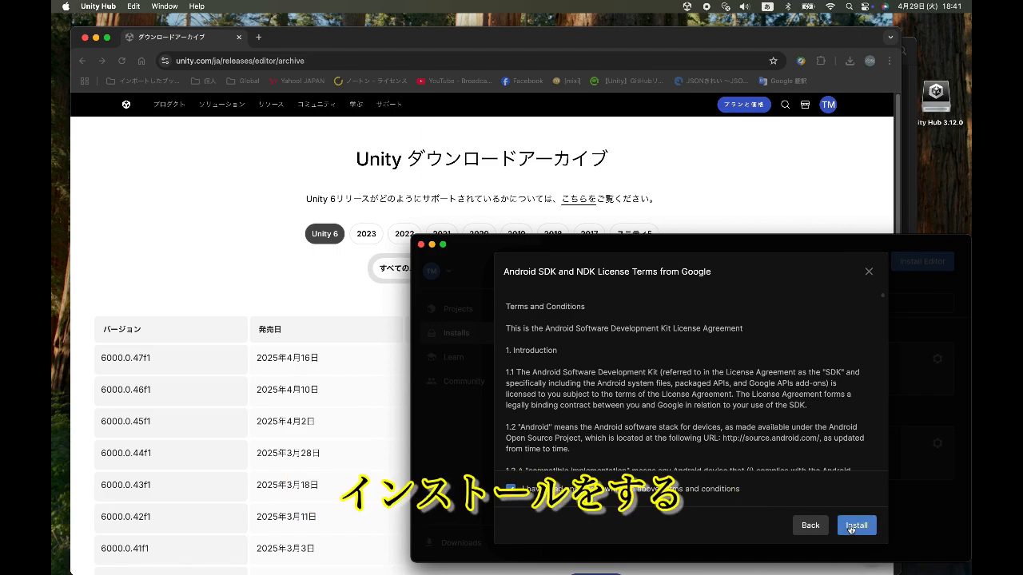
{"action": "left_click", "coordinate": [854, 526]}
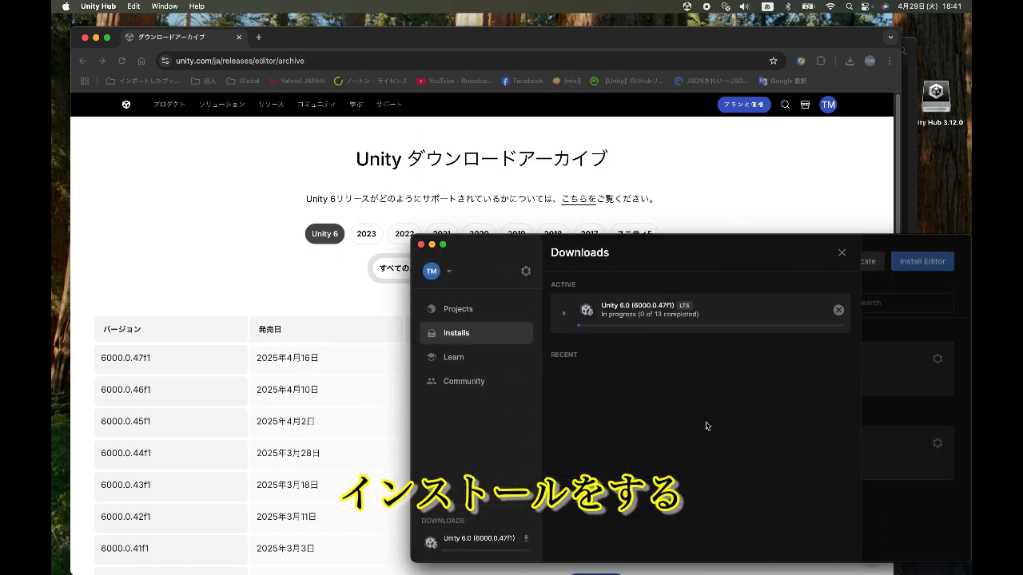
{"action": "left_click", "coordinate": [564, 313]}
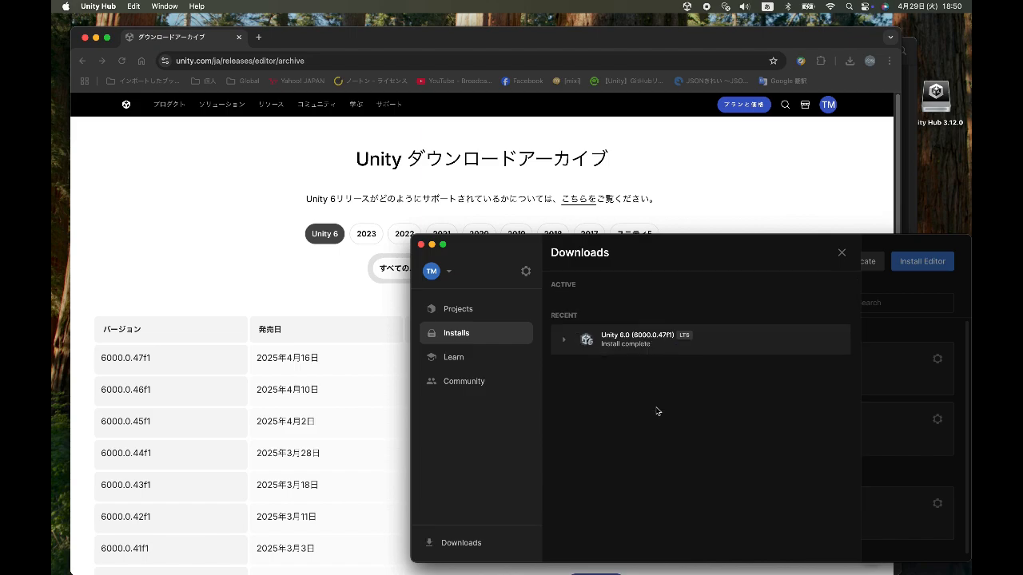
- Open the Unity Asset Store from Unity Hub's community resources and search it for "third person"
{"action": "left_click", "coordinate": [479, 390]}
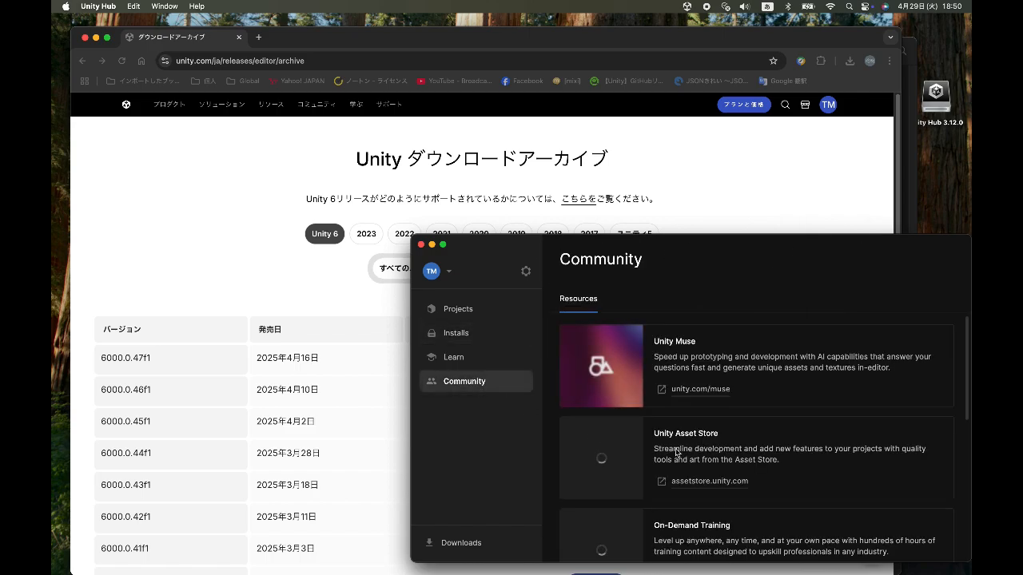
{"action": "left_click", "coordinate": [706, 481]}
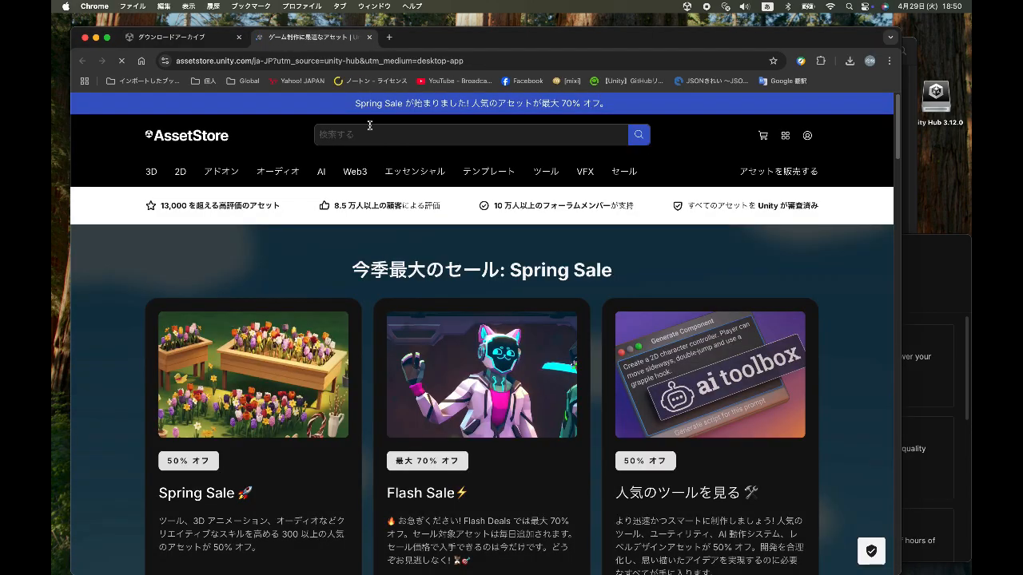
{"action": "left_click", "coordinate": [368, 133]}
{"action": "type", "text": "third person"}
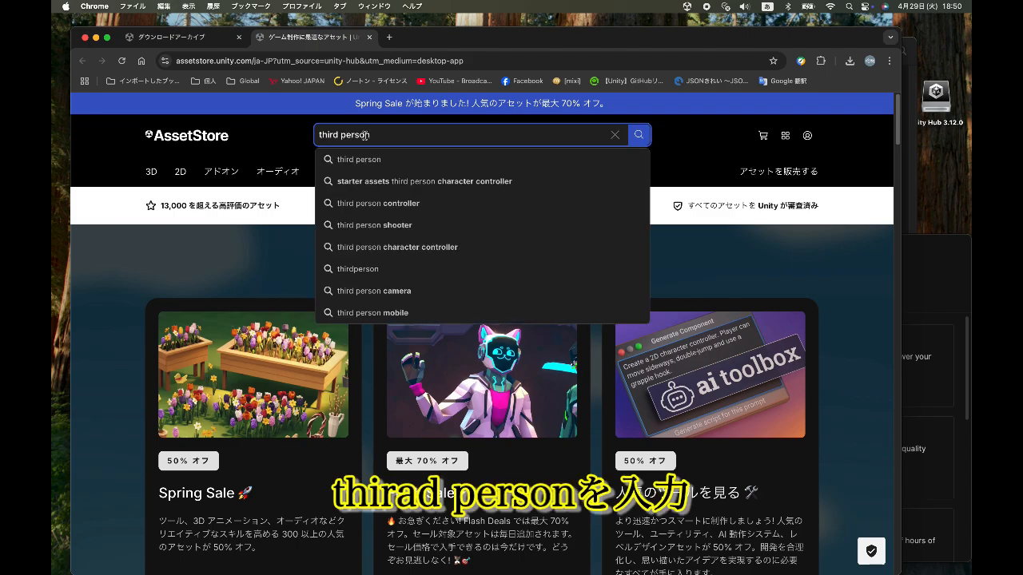
{"action": "key", "text": "Return"}
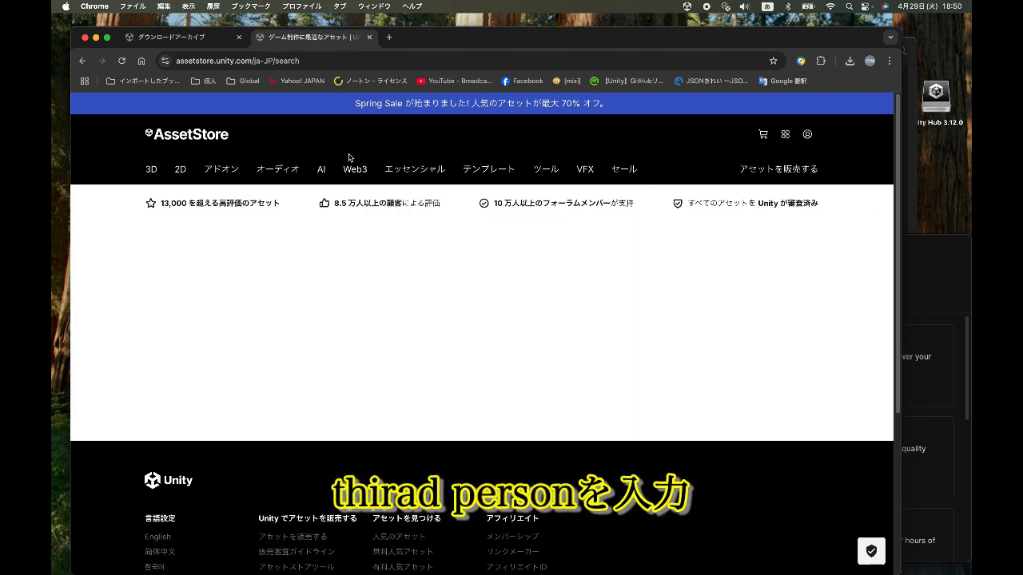
- Limit the asset search to Free items and locate the Starter Assets - ThirdPerson package
{"action": "mouse_move", "coordinate": [348, 158]}
{"action": "mouse_move", "coordinate": [321, 172]}
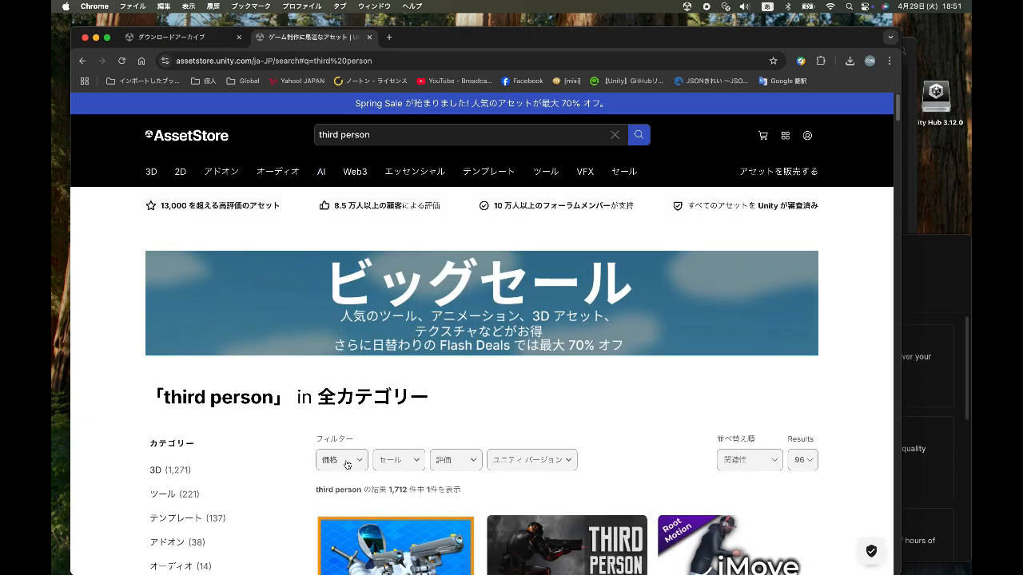
{"action": "left_click", "coordinate": [341, 461]}
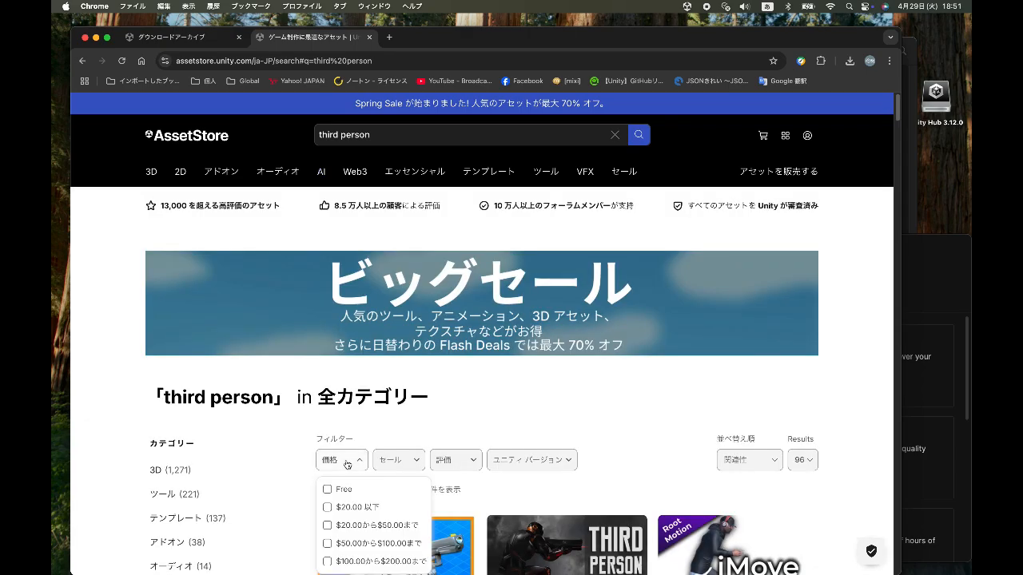
{"action": "left_click", "coordinate": [350, 486]}
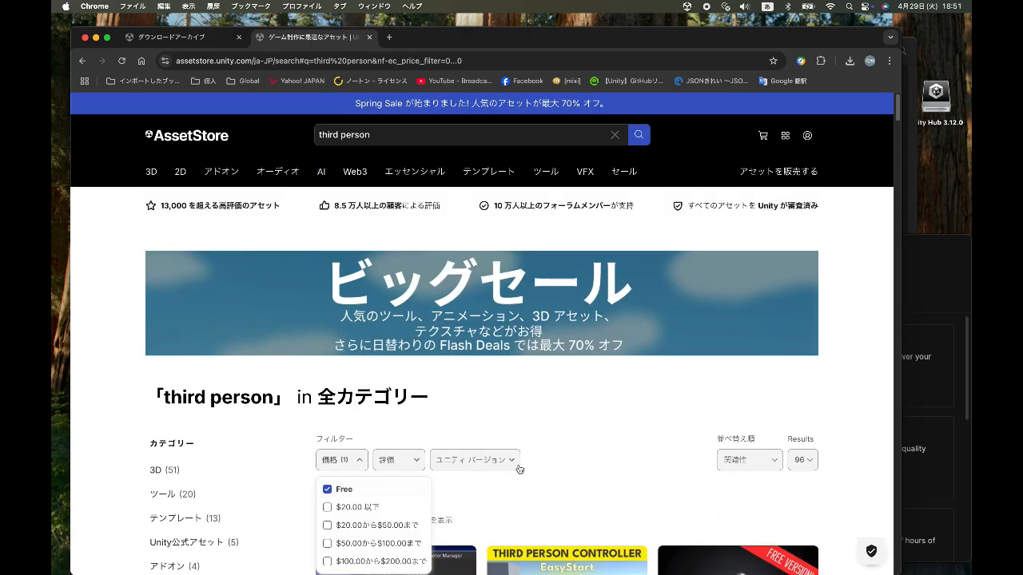
{"action": "scroll", "coordinate": [572, 459], "scroll_direction": "down", "scroll_amount": 5}
{"action": "scroll", "coordinate": [573, 459], "scroll_direction": "down", "scroll_amount": 1}
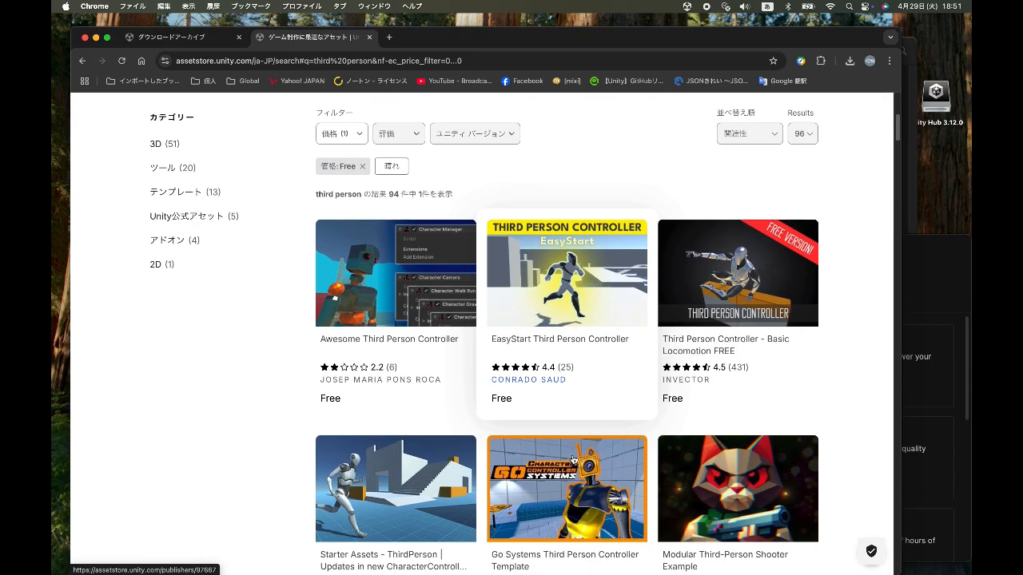
{"action": "scroll", "coordinate": [572, 461], "scroll_direction": "down", "scroll_amount": 2}
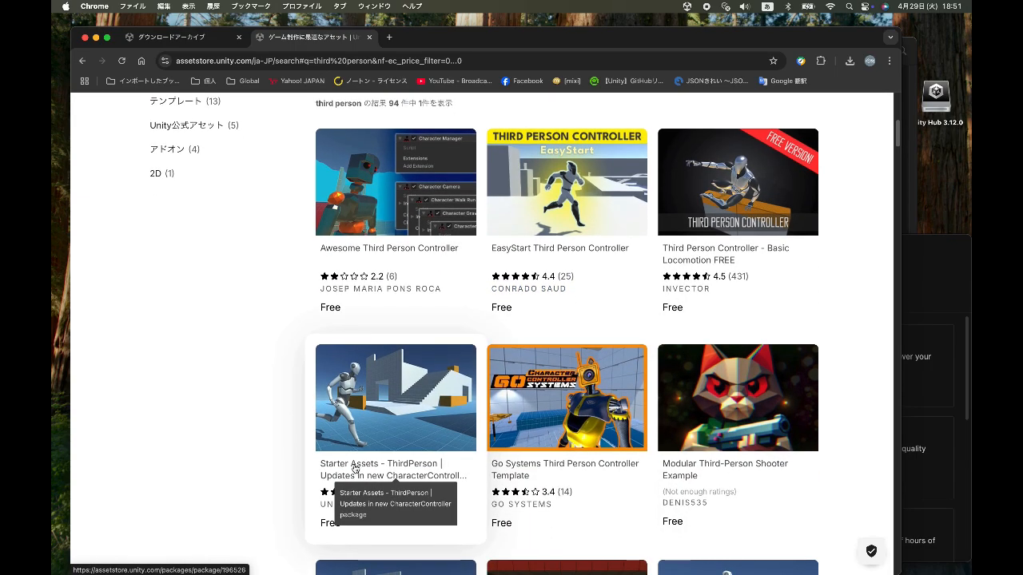
- Switch back to Unity Hub and start a new project with the Universal 3D template, named ThirdPerson
{"action": "left_click", "coordinate": [936, 302]}
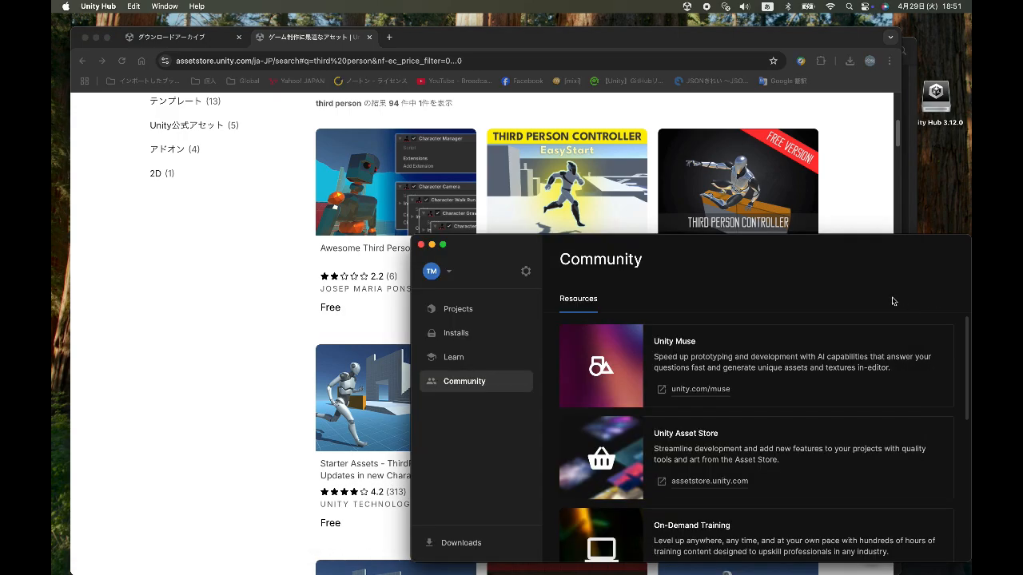
{"action": "left_click", "coordinate": [478, 312]}
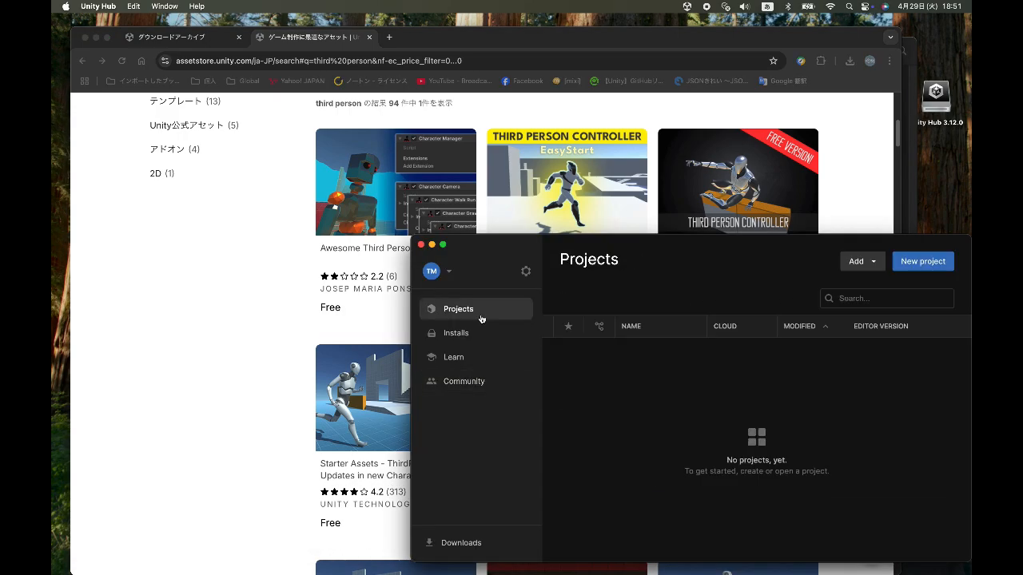
{"action": "left_click", "coordinate": [919, 262]}
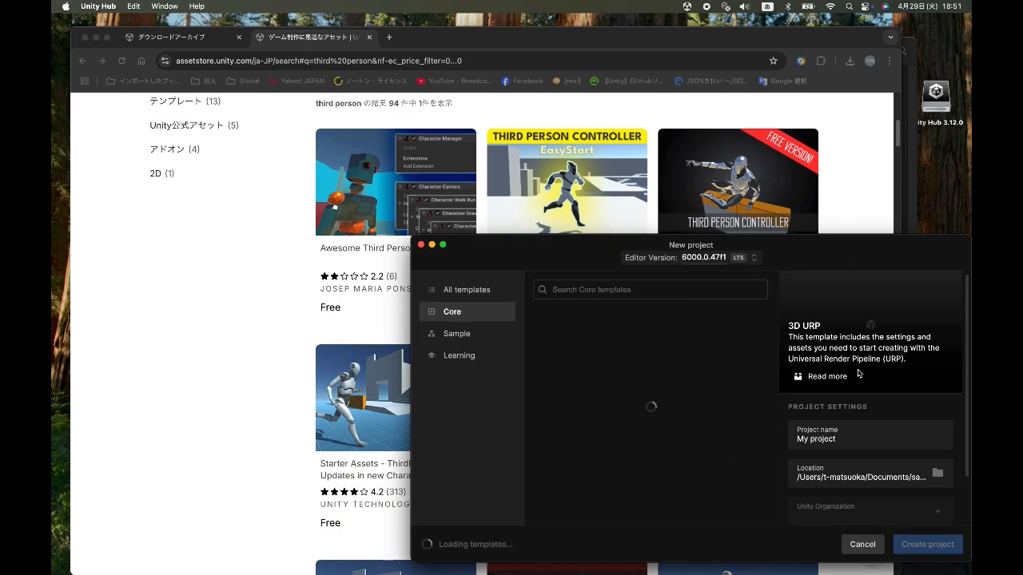
{"action": "double_click", "coordinate": [861, 419]}
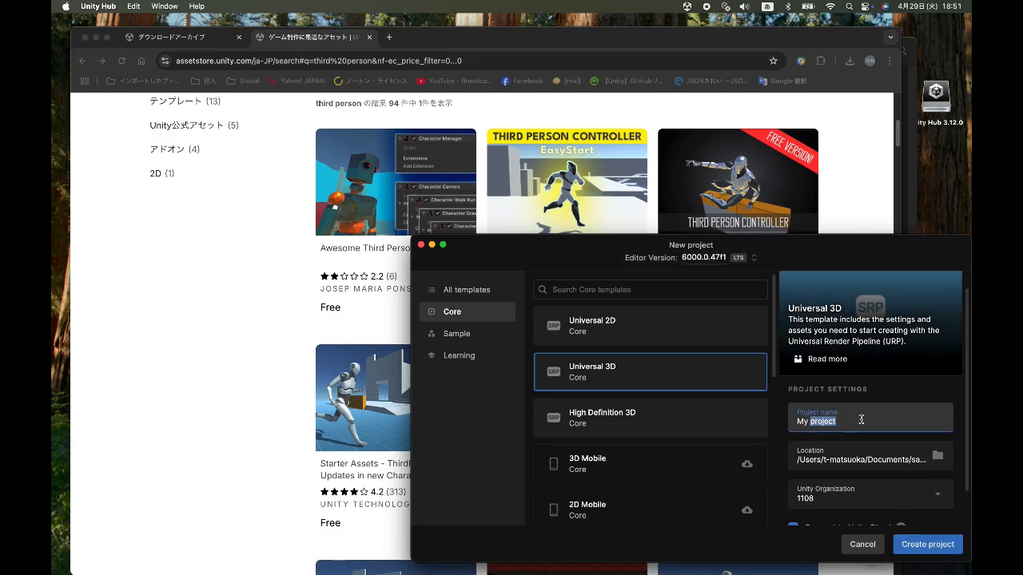
{"action": "type", "text": "third person"}
{"action": "type", "text": "T"}
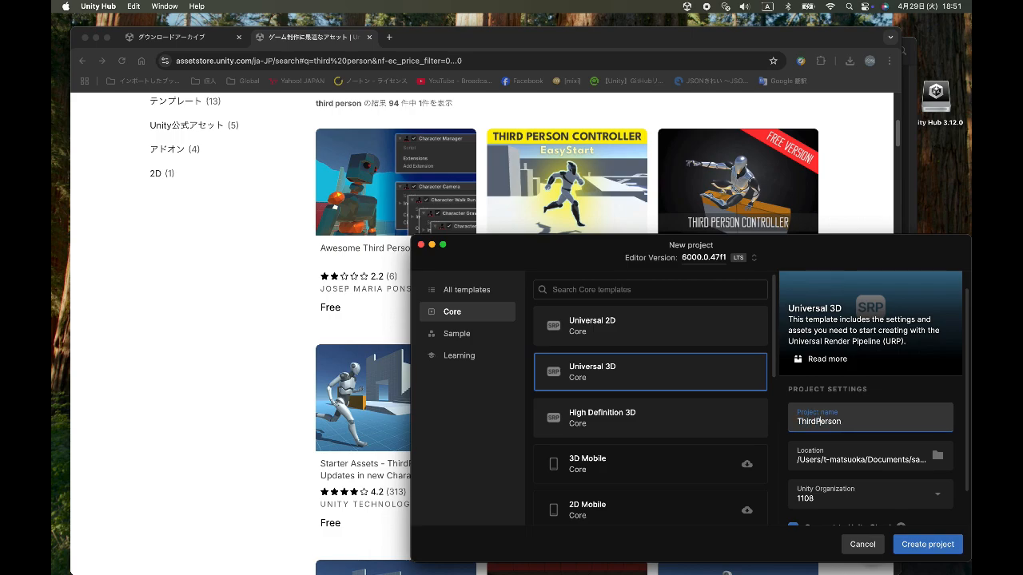
- Create the ThirdPerson project, and in Chrome add the free Starter Assets - ThirdPerson package to My Assets
{"action": "left_click", "coordinate": [932, 545]}
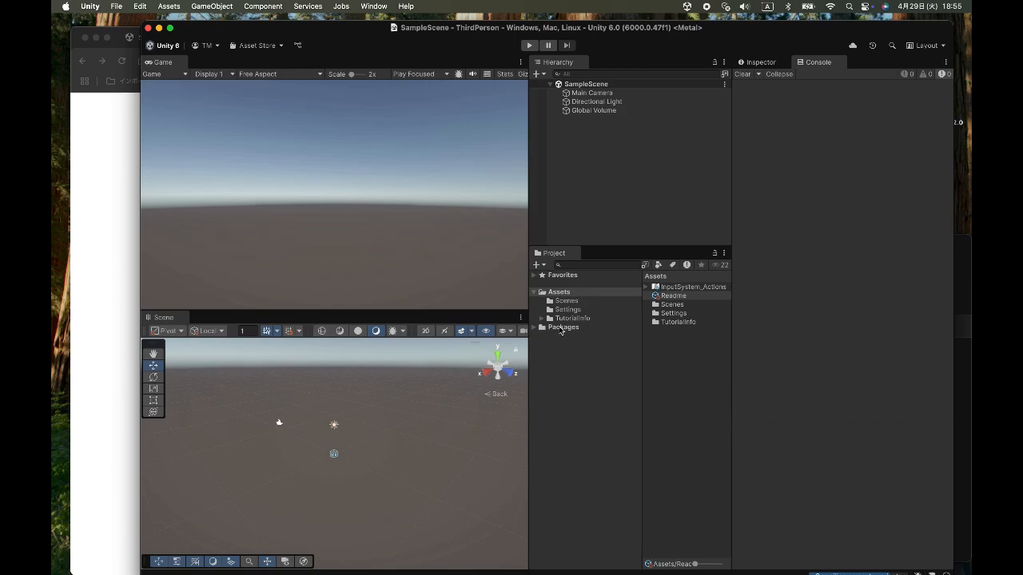
{"action": "left_click", "coordinate": [112, 319]}
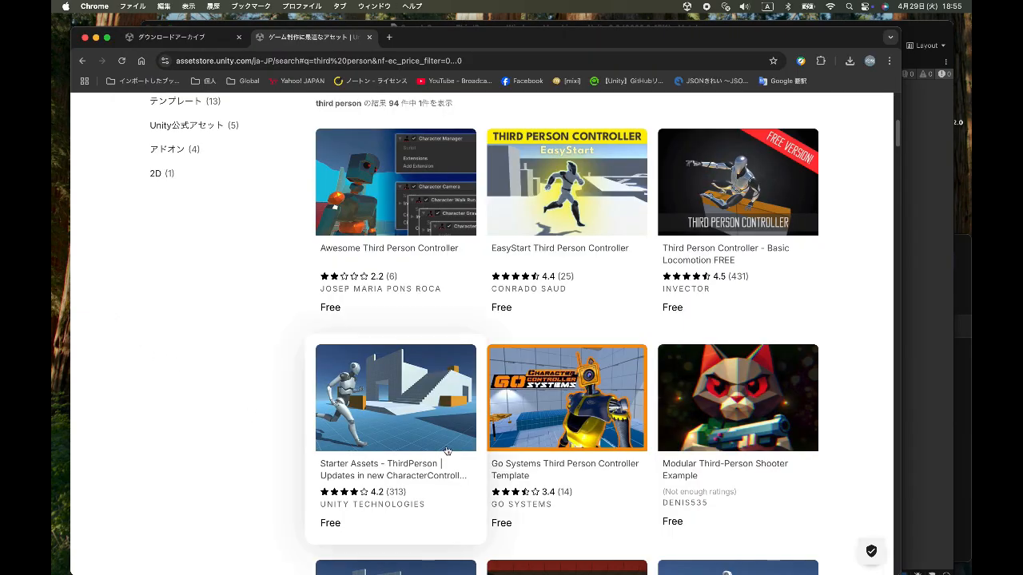
{"action": "left_click", "coordinate": [376, 489]}
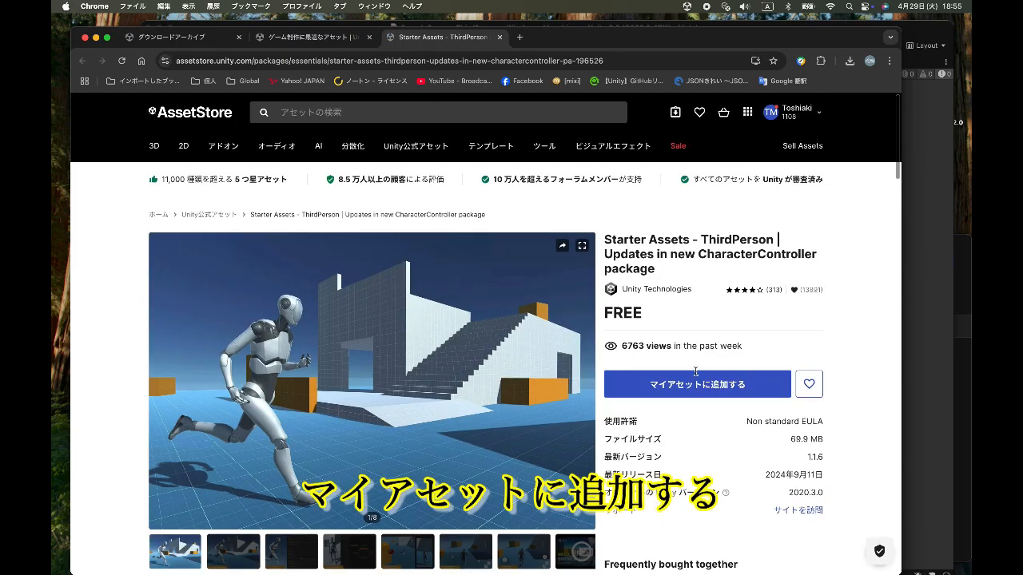
{"action": "left_click", "coordinate": [696, 386]}
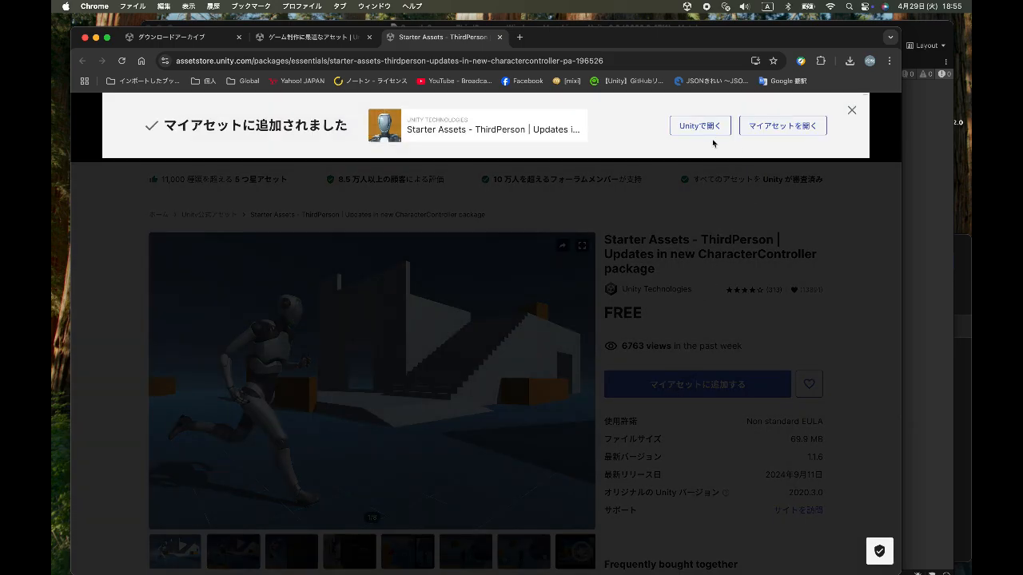
- Open the added Starter Assets - ThirdPerson package in Unity's Package Manager and download it
{"action": "left_click", "coordinate": [700, 126]}
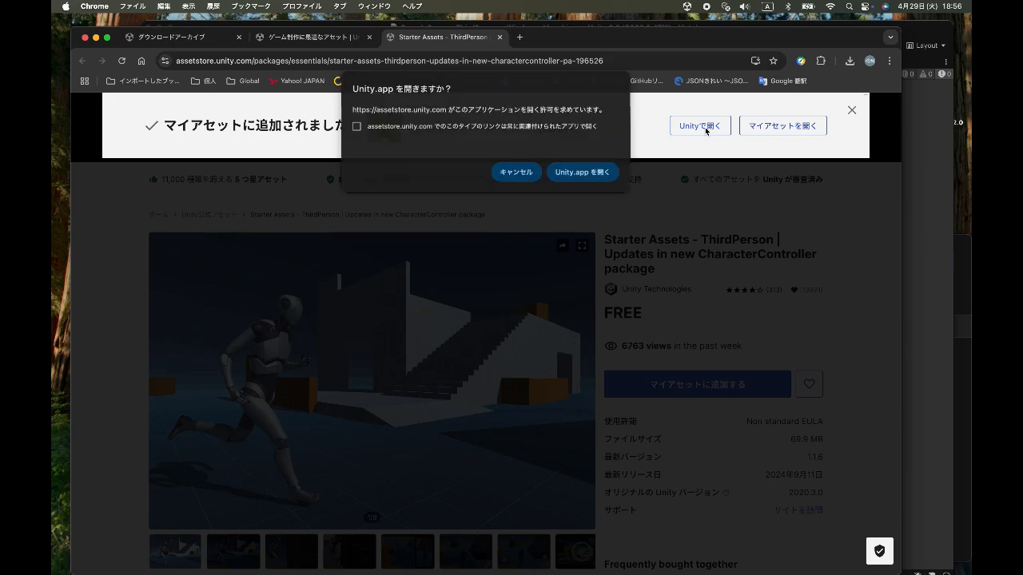
{"action": "left_click", "coordinate": [584, 174]}
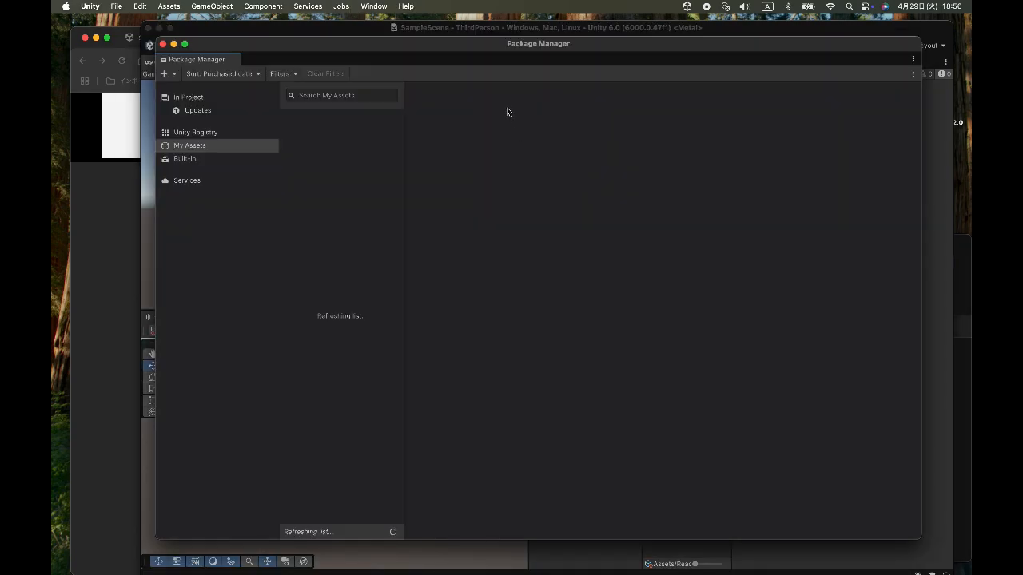
{"action": "left_click_drag", "start_coordinate": [485, 50], "coordinate": [406, 50]}
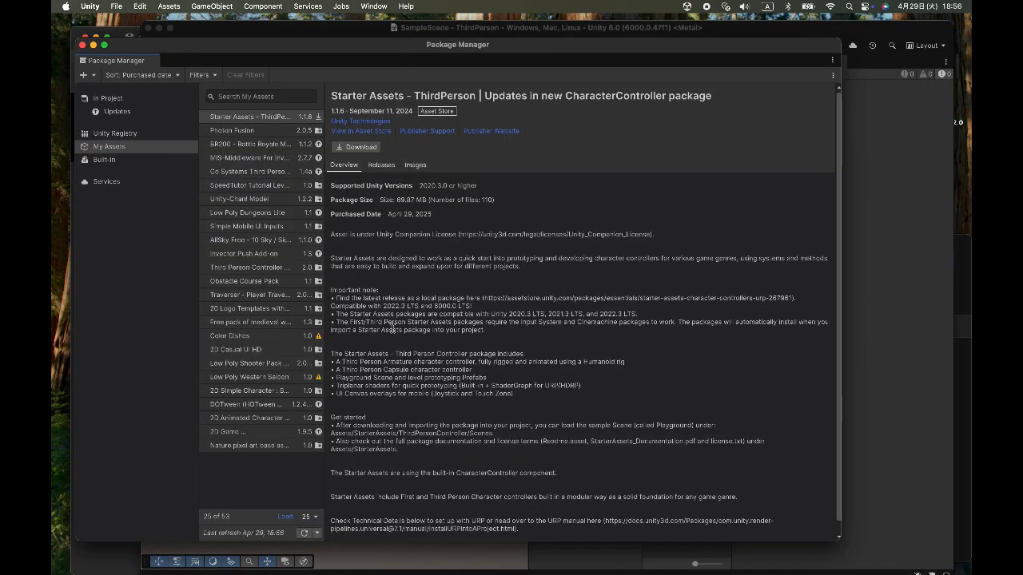
{"action": "scroll", "coordinate": [414, 330], "scroll_direction": "down", "scroll_amount": 1}
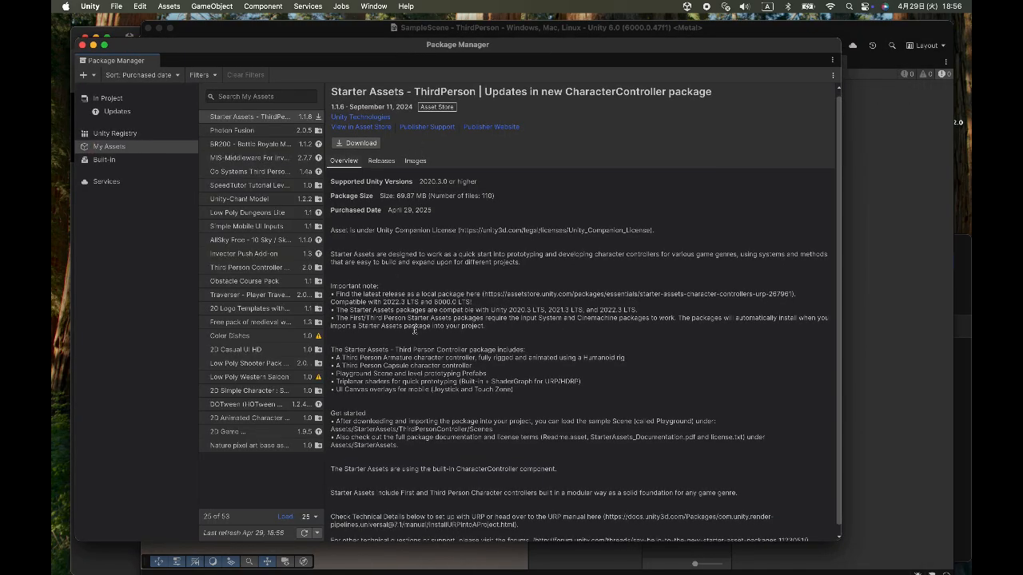
{"action": "left_click", "coordinate": [356, 146]}
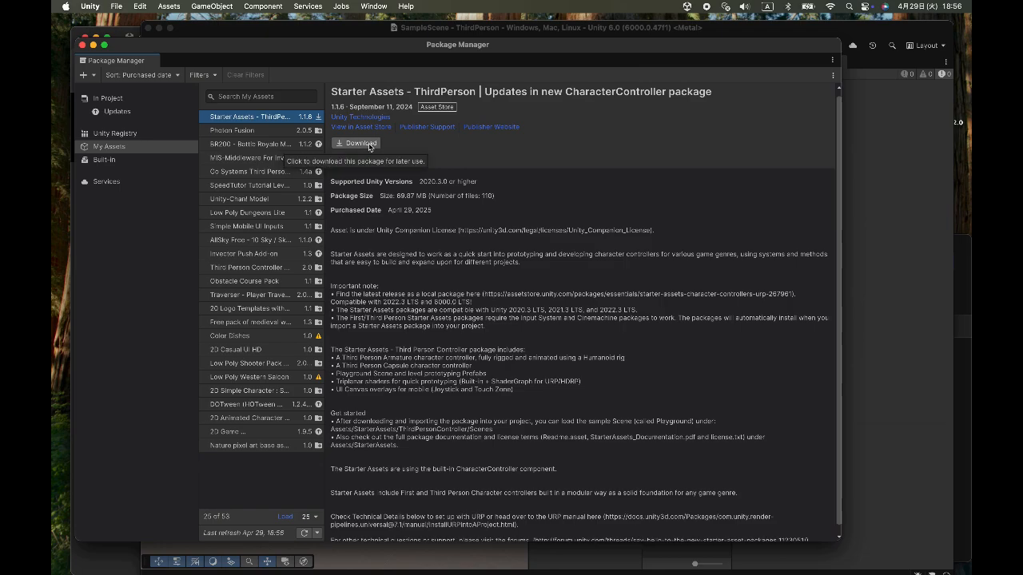
- Import the downloaded Starter Assets package with all its items into the project, installing or upgrading its package dependencies
{"action": "scroll", "coordinate": [417, 163], "scroll_direction": "down", "scroll_amount": 1}
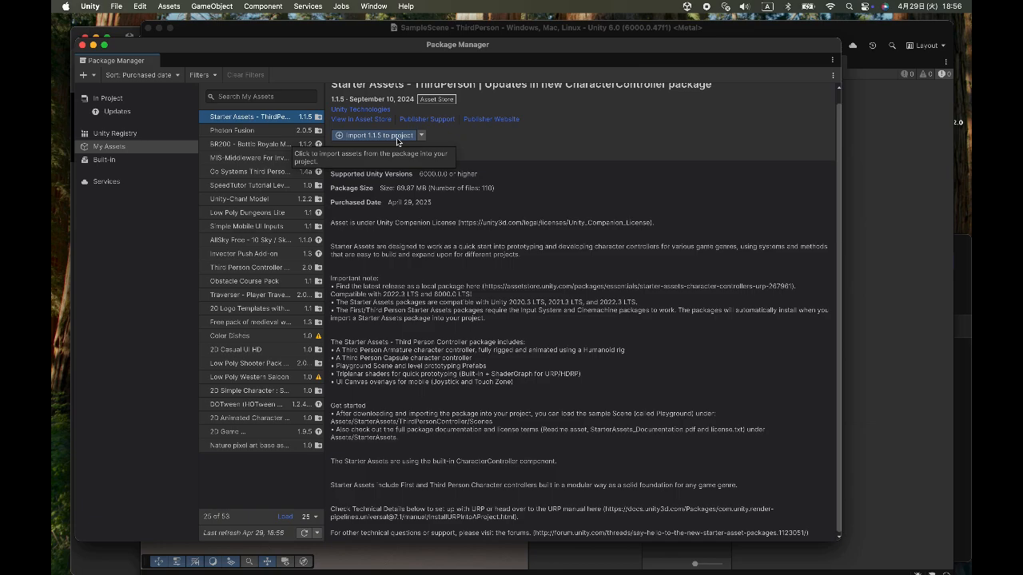
{"action": "left_click", "coordinate": [397, 136]}
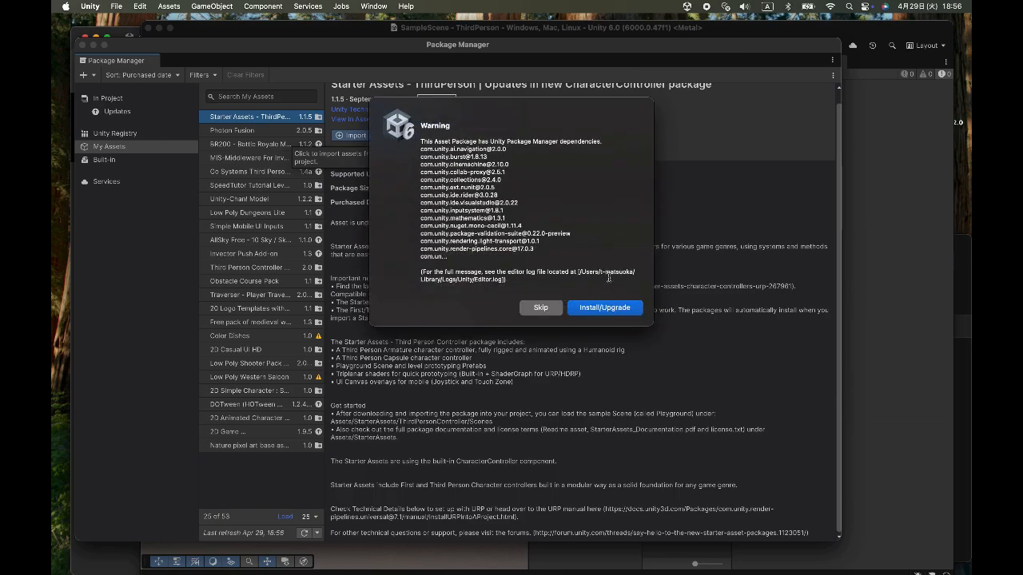
{"action": "left_click", "coordinate": [610, 309]}
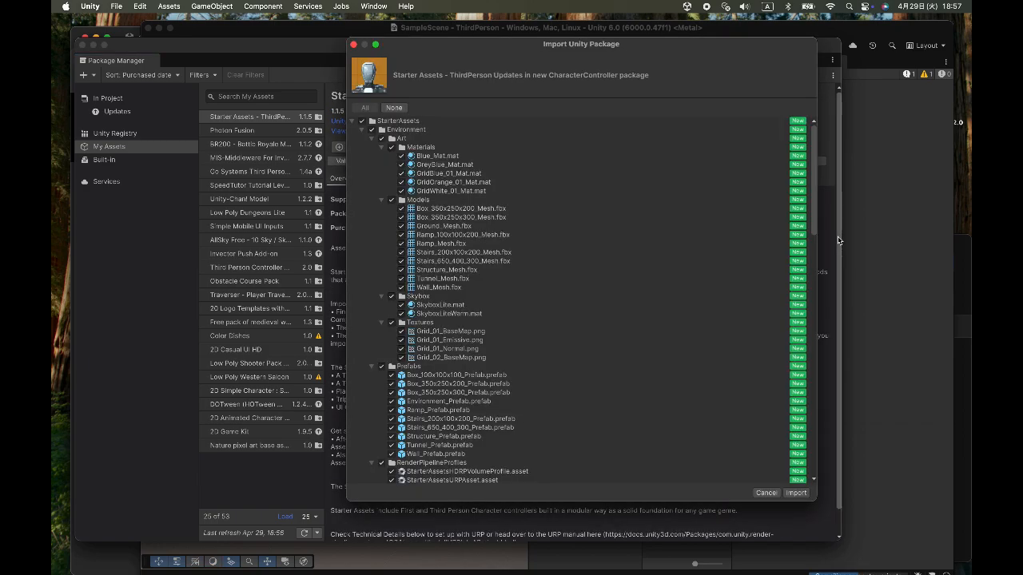
{"action": "left_click", "coordinate": [796, 493]}
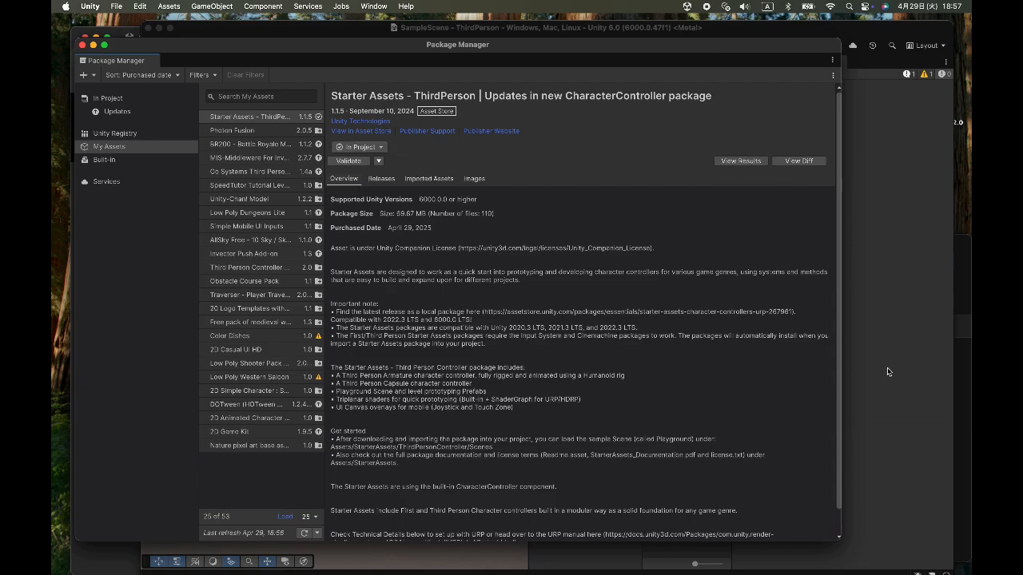
- Return to the main editor window and expand the StarterAssets folder with all its subfolders in the project assets
{"action": "left_click", "coordinate": [888, 371]}
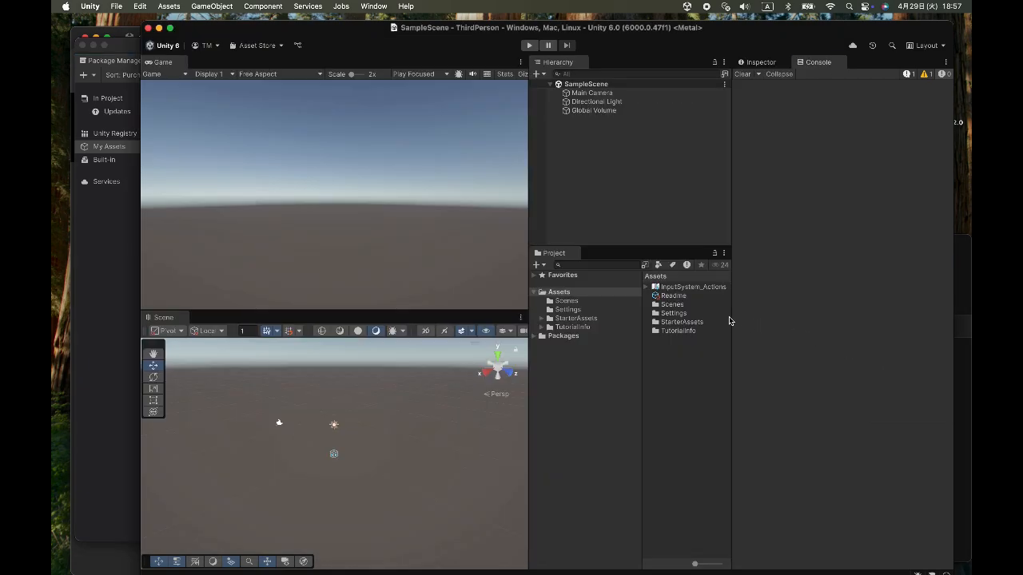
{"action": "left_click", "coordinate": [559, 319]}
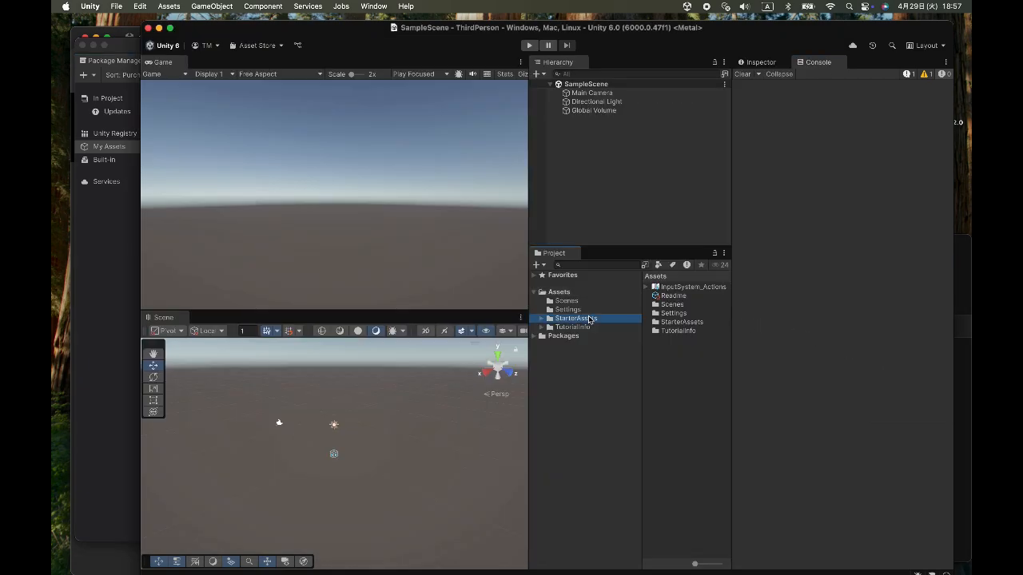
{"action": "left_click", "coordinate": [542, 319]}
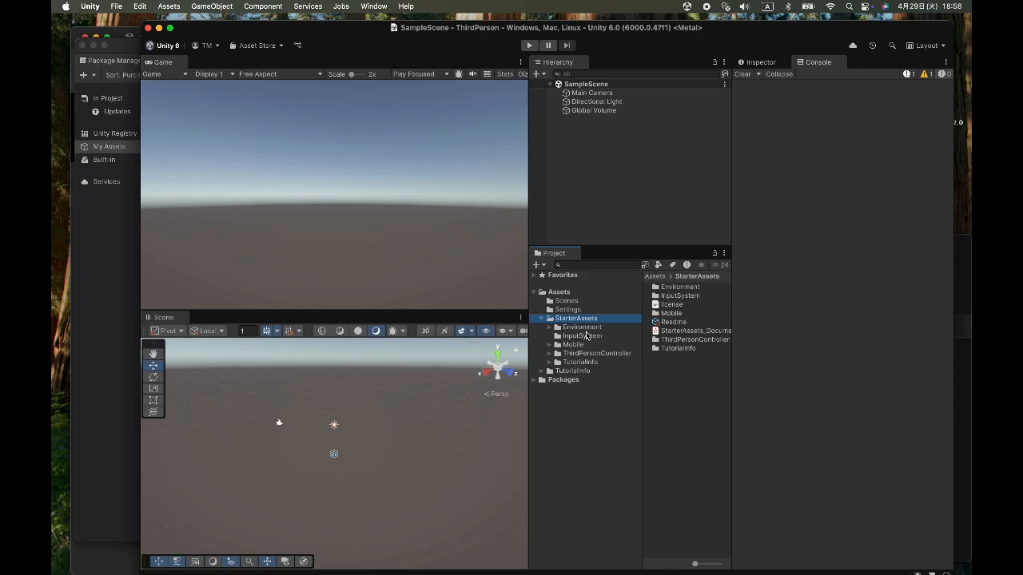
{"action": "key", "text": "Left"}
{"action": "key", "text": "alt+Right"}
{"action": "scroll", "coordinate": [587, 336], "scroll_direction": "down", "scroll_amount": 3}
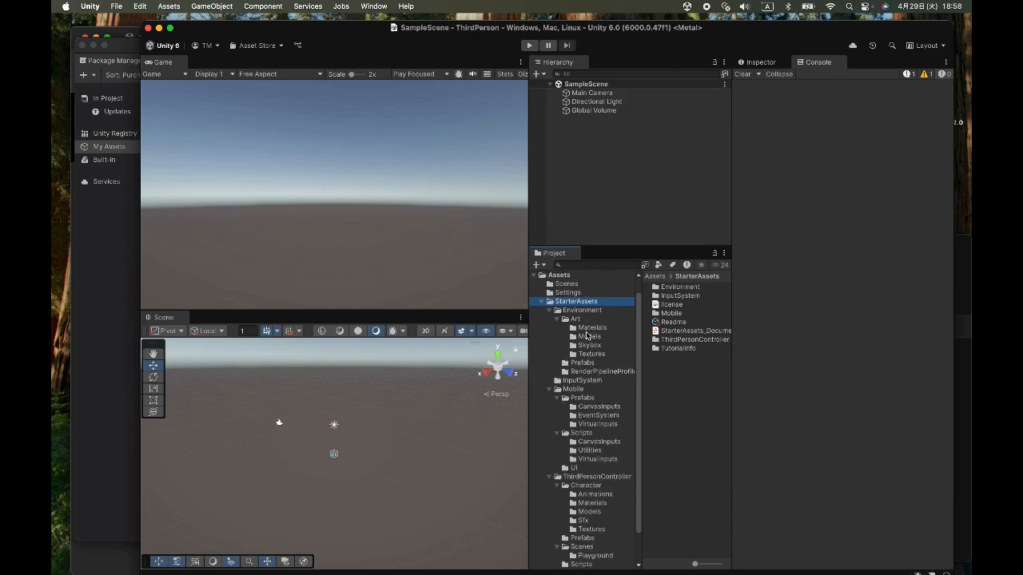
{"action": "scroll", "coordinate": [587, 335], "scroll_direction": "down", "scroll_amount": 1}
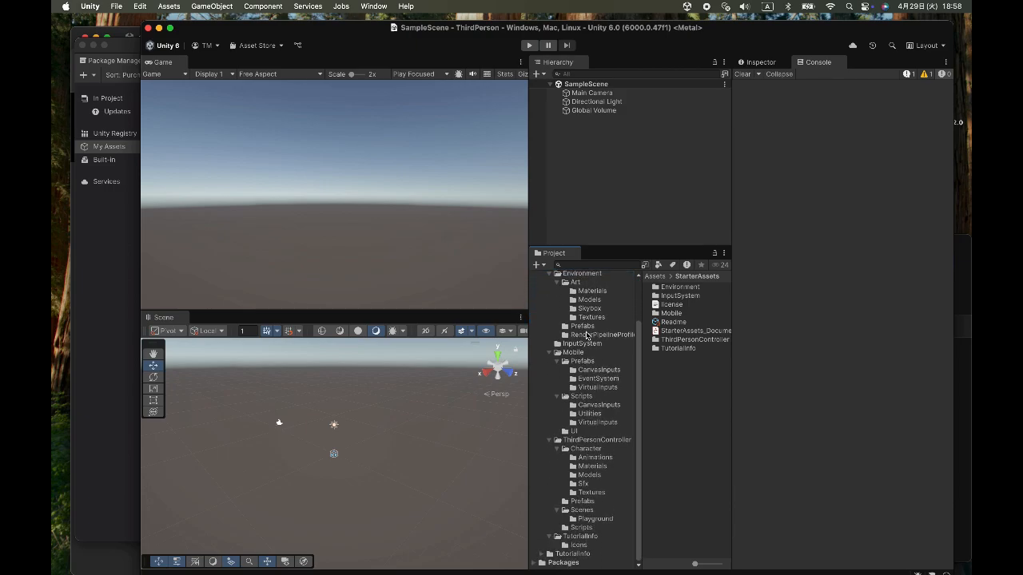
- Open the Playground scene from the Scenes folder of ThirdPersonController
{"action": "left_click", "coordinate": [614, 442]}
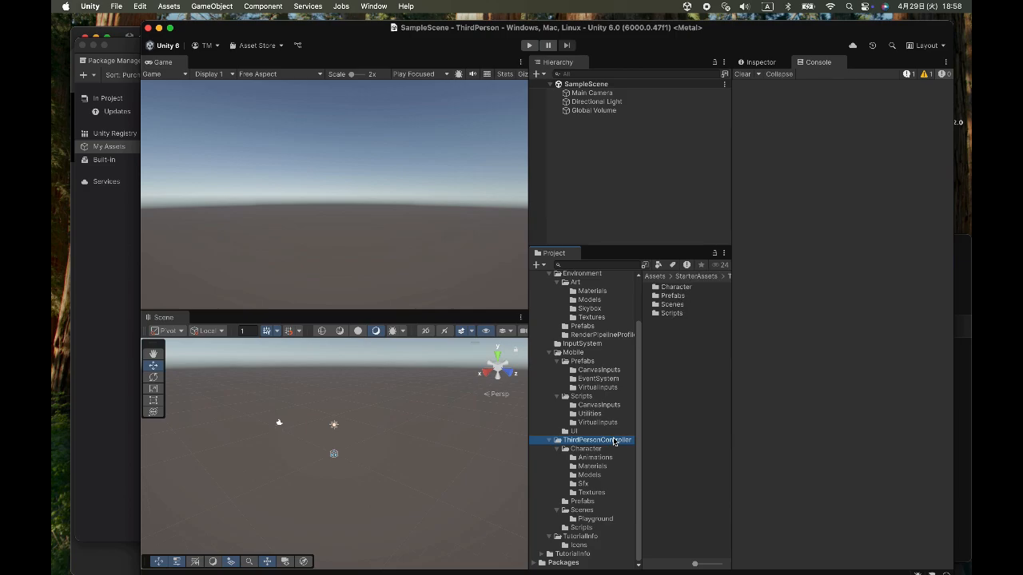
{"action": "double_click", "coordinate": [671, 305]}
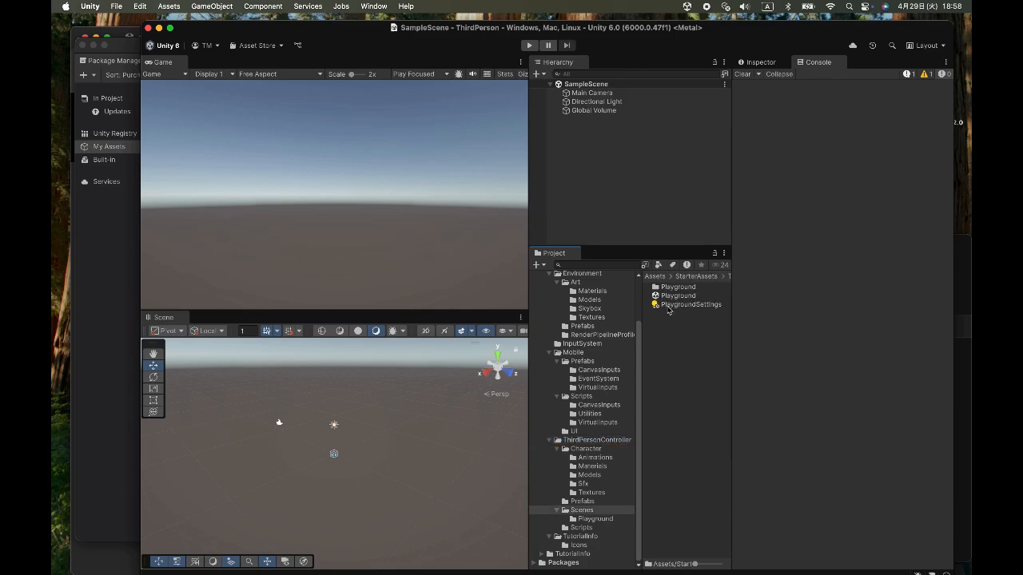
{"action": "left_click", "coordinate": [672, 297]}
{"action": "double_click", "coordinate": [671, 297]}
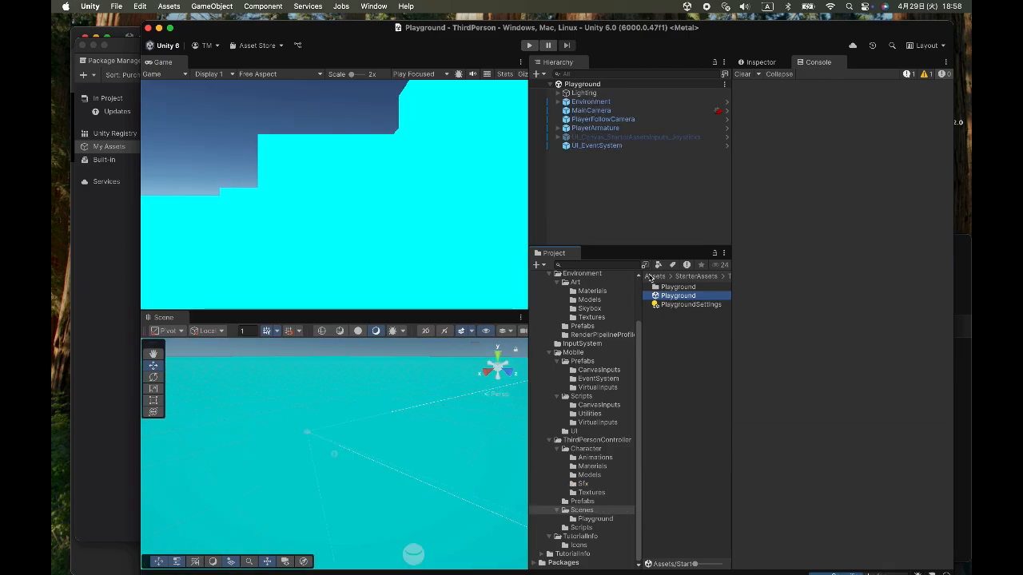
- Play-test the Playground scene by walking the character through the building and across the platforms with jumps, and stop play mode
{"action": "left_click", "coordinate": [530, 45]}
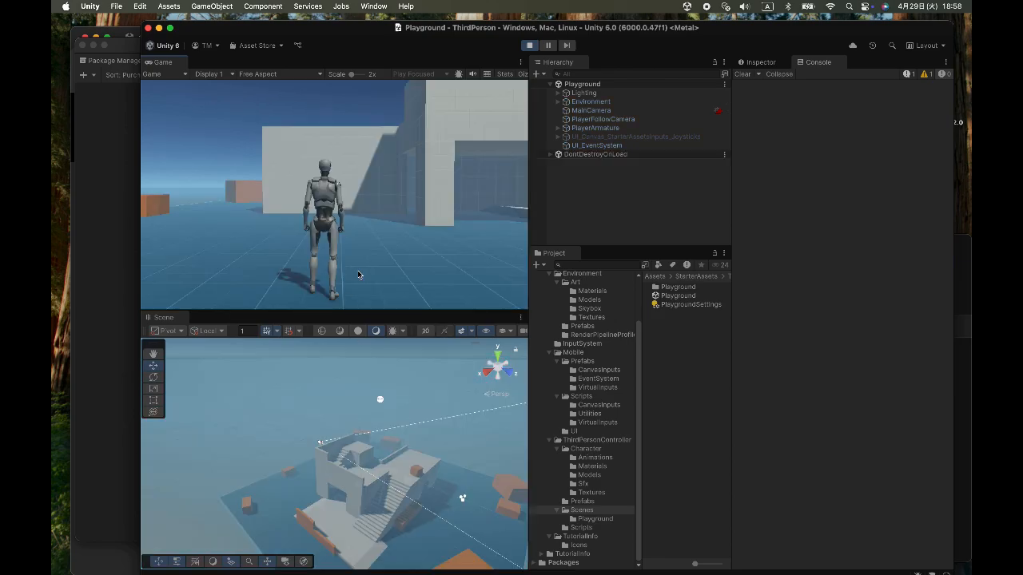
{"action": "key", "text": "a"}
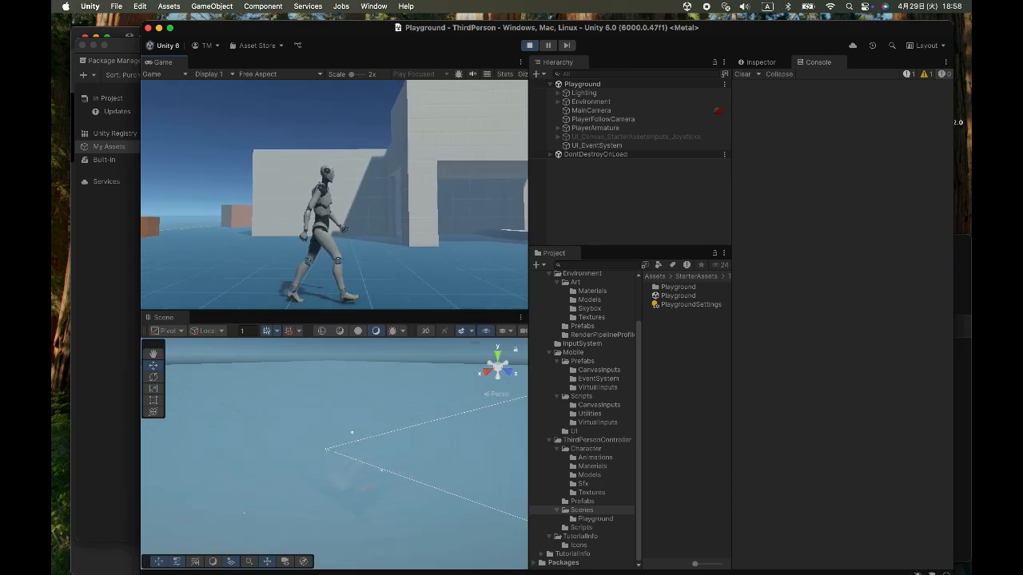
{"action": "key", "text": "w"}
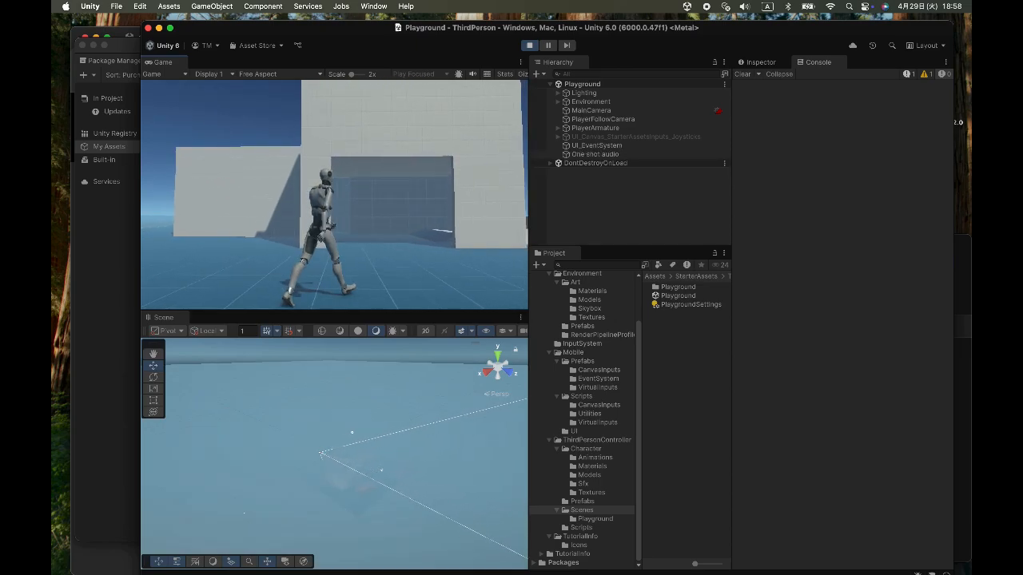
{"action": "key", "text": "d"}
{"action": "key", "text": "w"}
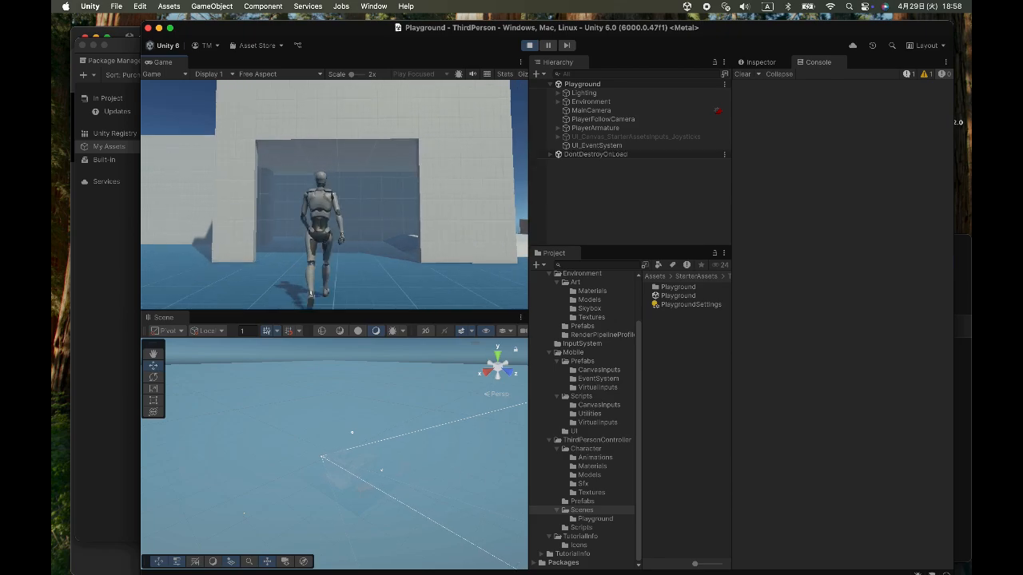
{"action": "key", "text": "space"}
{"action": "key", "text": "w"}
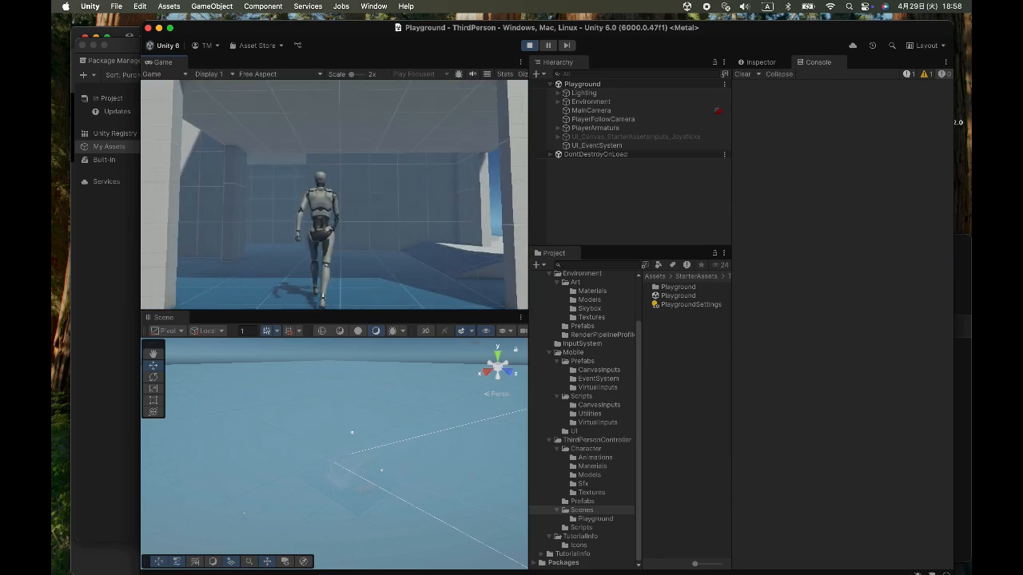
{"action": "key", "text": "d"}
{"action": "key", "text": "s"}
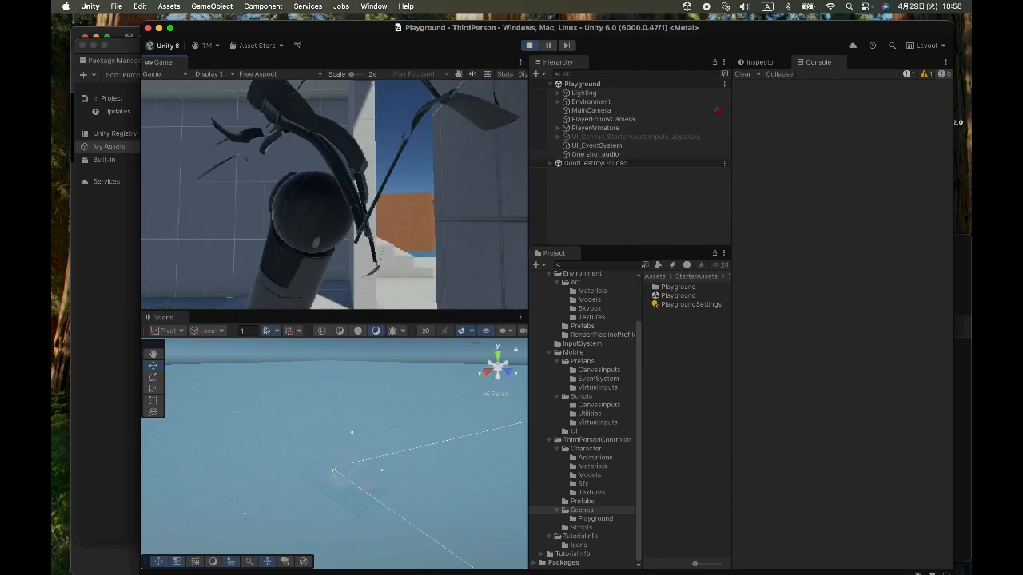
{"action": "key", "text": "w"}
{"action": "key", "text": "a"}
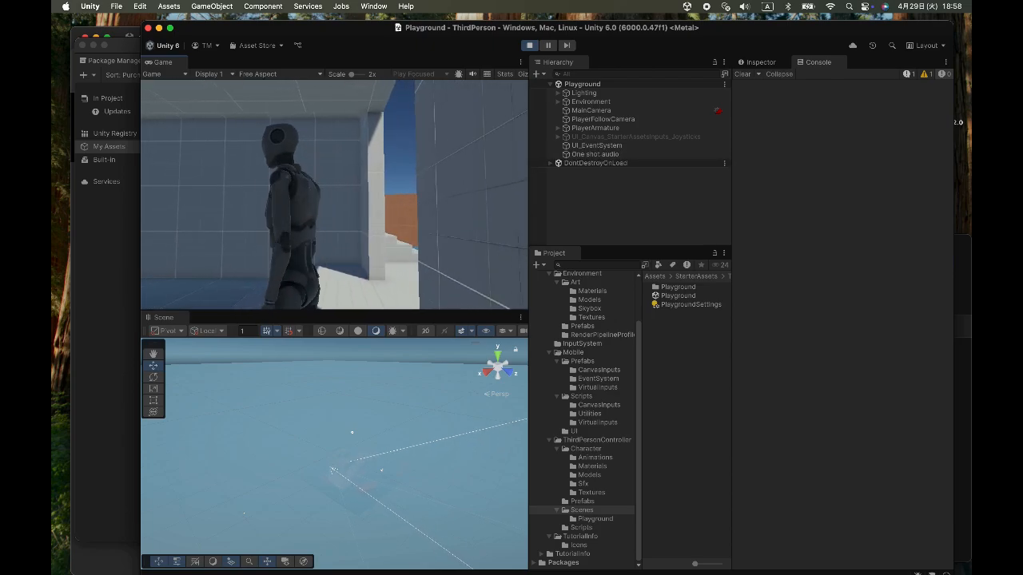
{"action": "key", "text": "w"}
{"action": "key", "text": "d"}
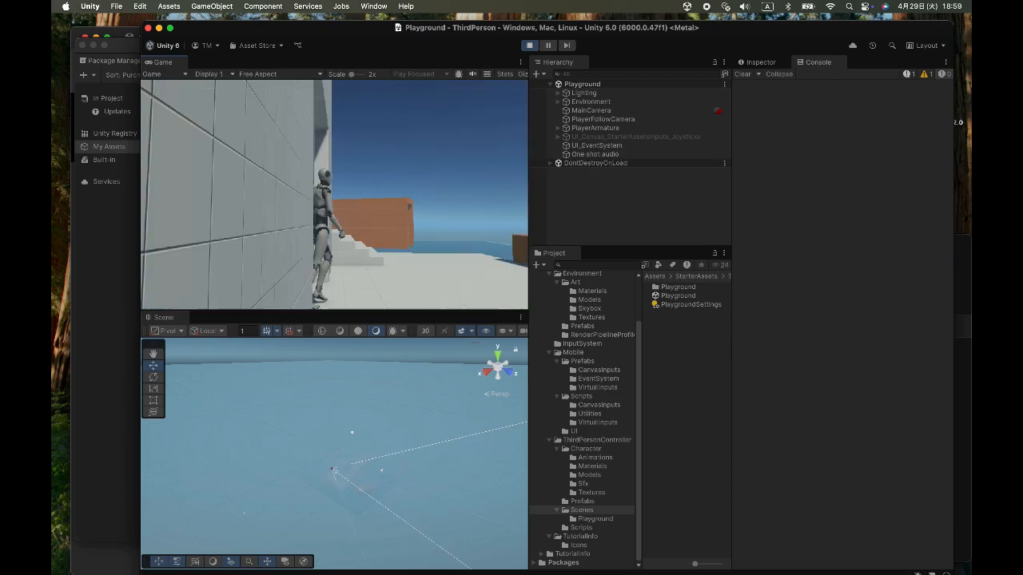
{"action": "key", "text": "w"}
{"action": "key", "text": "s"}
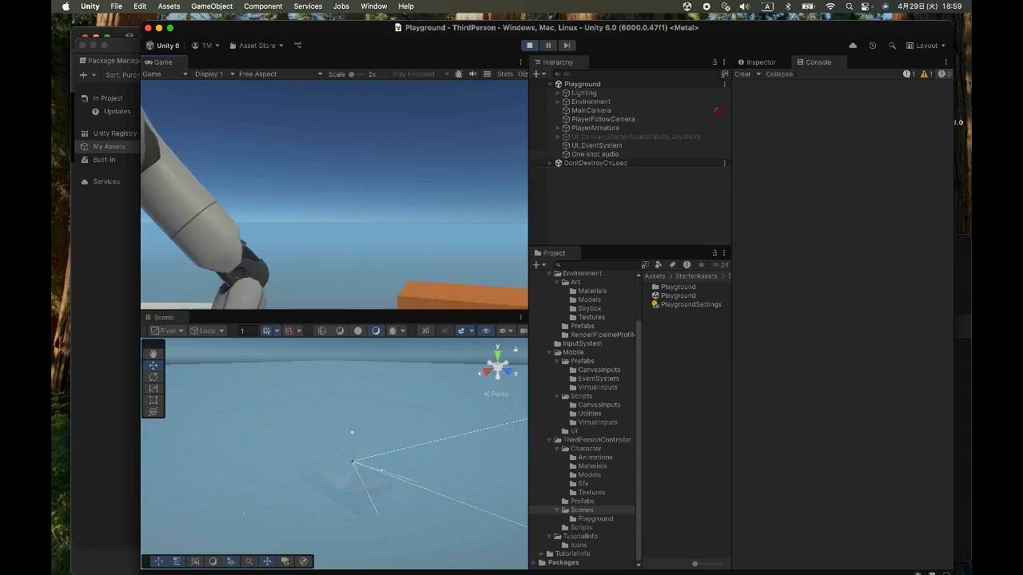
{"action": "key", "text": "a"}
{"action": "key", "text": "s"}
{"action": "key", "text": "d"}
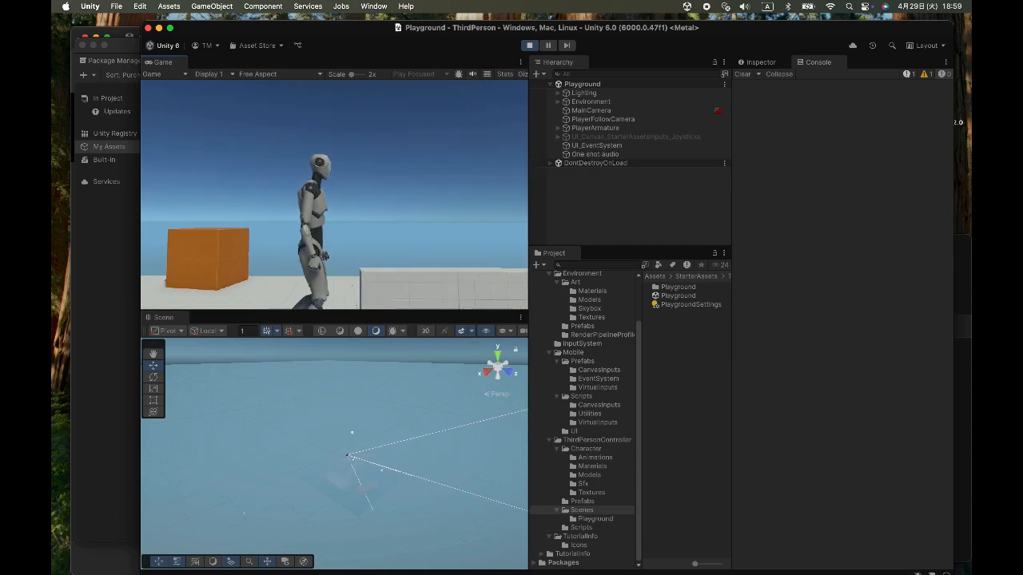
{"action": "key", "text": "w"}
{"action": "key", "text": "a"}
{"action": "key", "text": "w"}
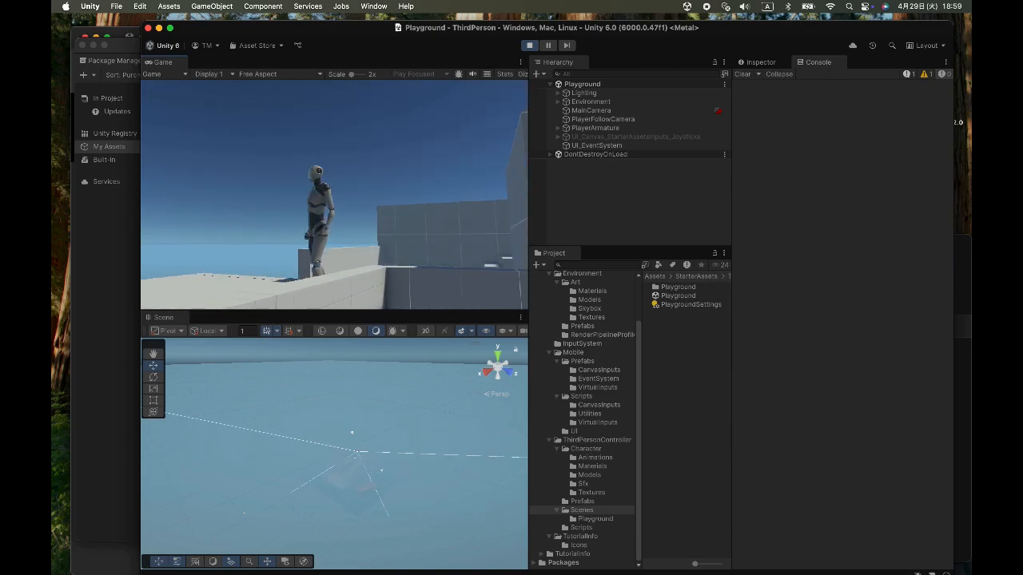
{"action": "key", "text": "w"}
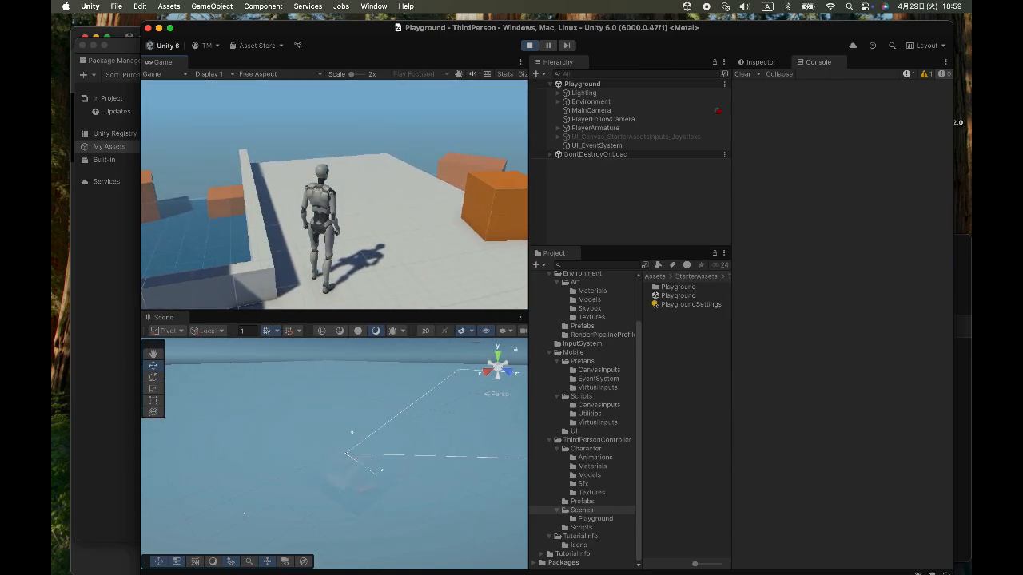
{"action": "key", "text": "w"}
{"action": "key", "text": "space"}
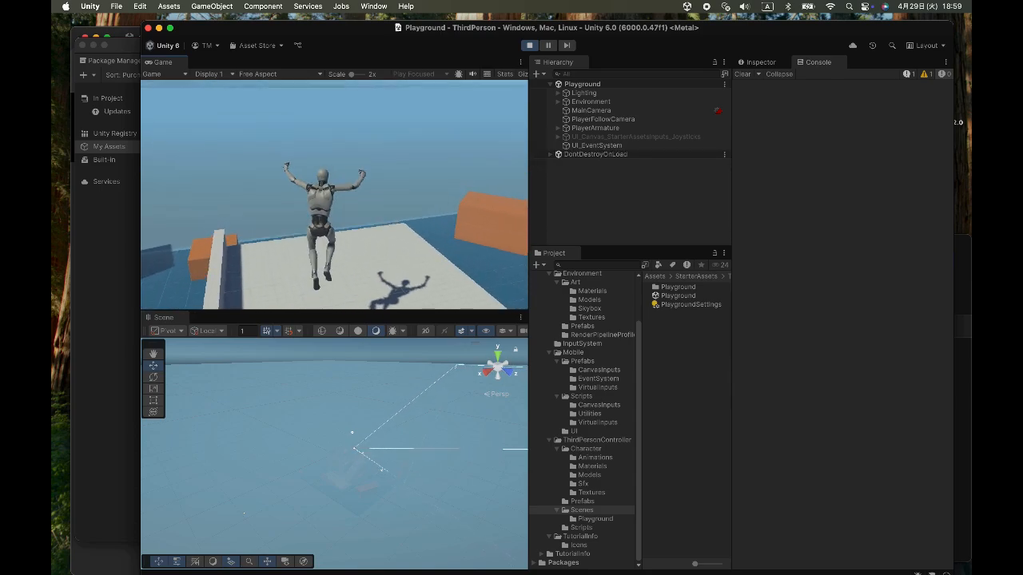
{"action": "key", "text": "space"}
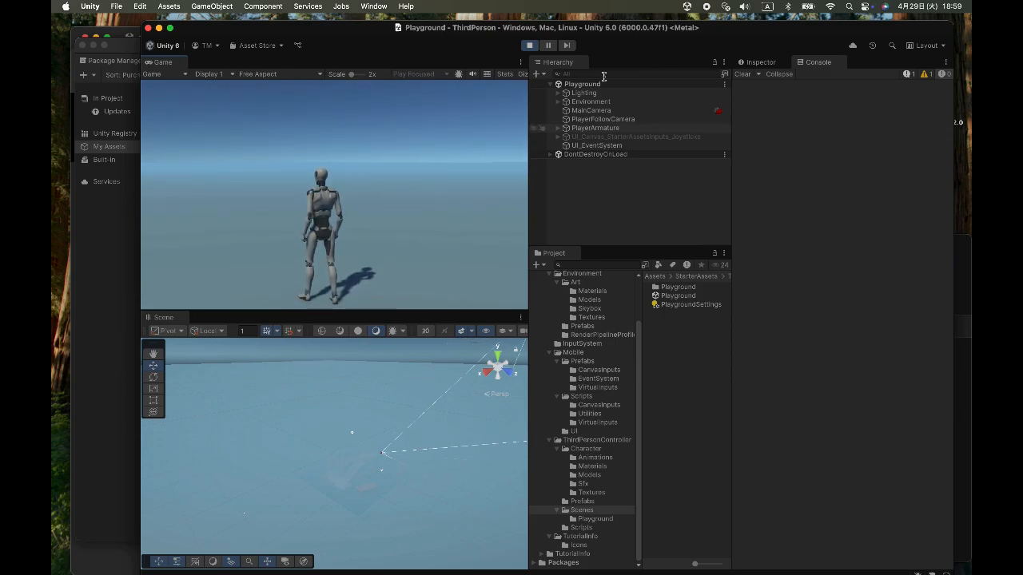
{"action": "left_click", "coordinate": [529, 46]}
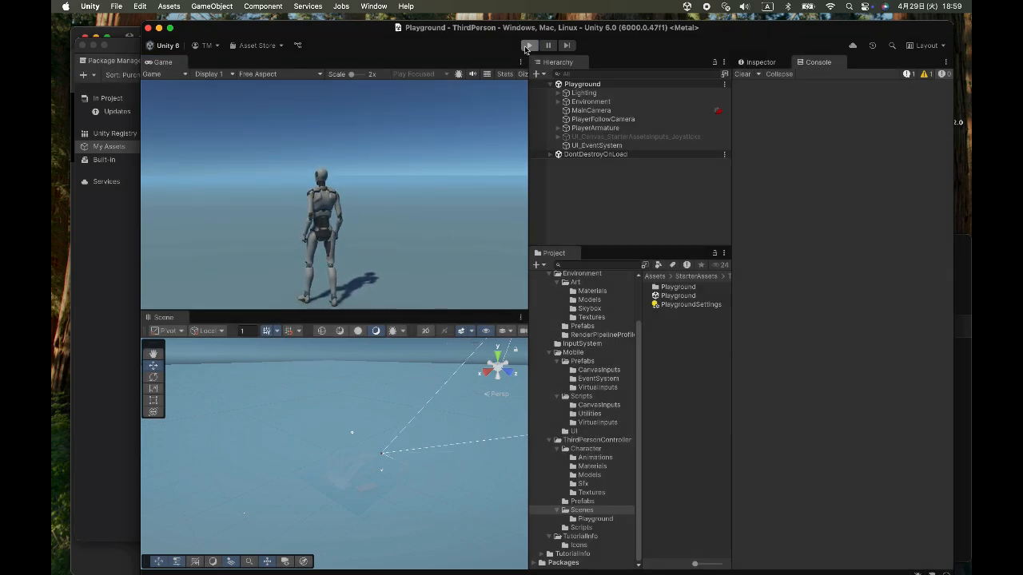